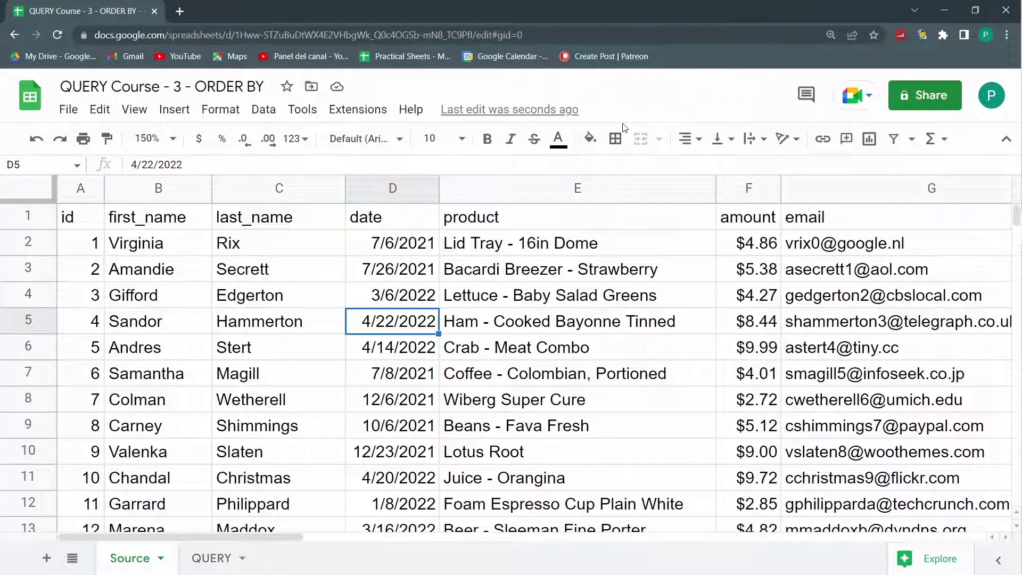
Start a =QUERY( formula in cell A1 of the QUERY sheet.
click(202, 559)
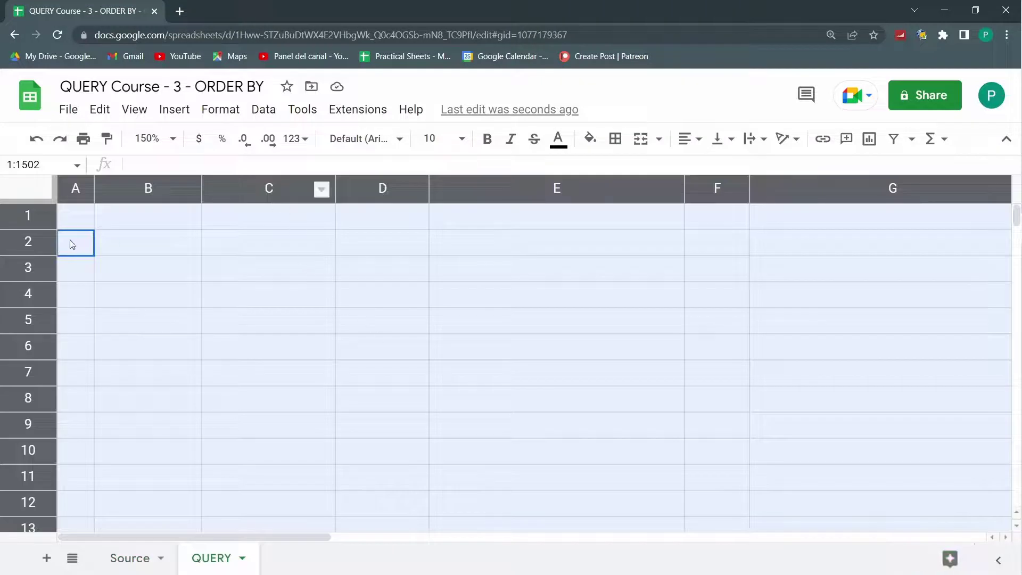
click(69, 226)
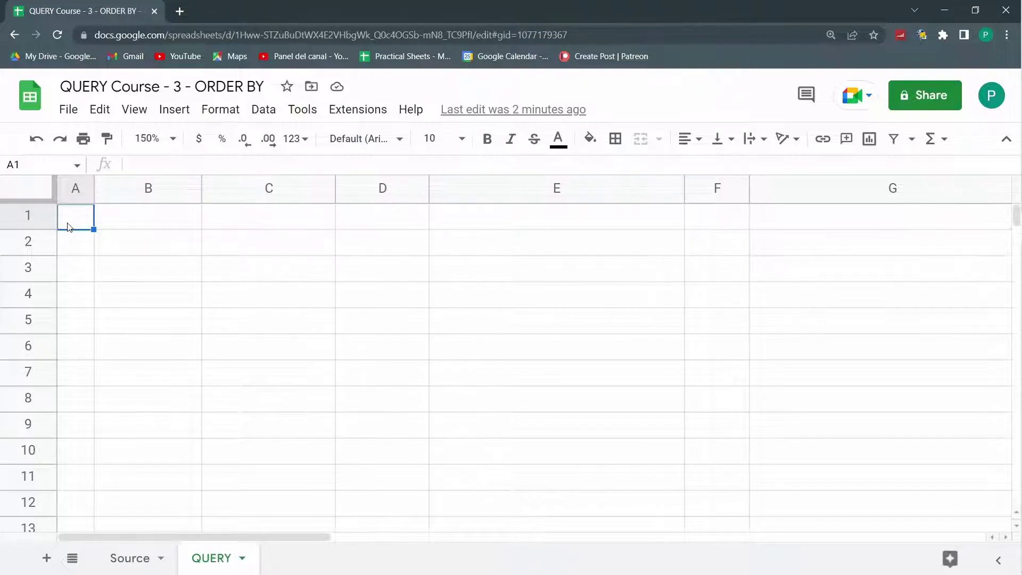
click(128, 558)
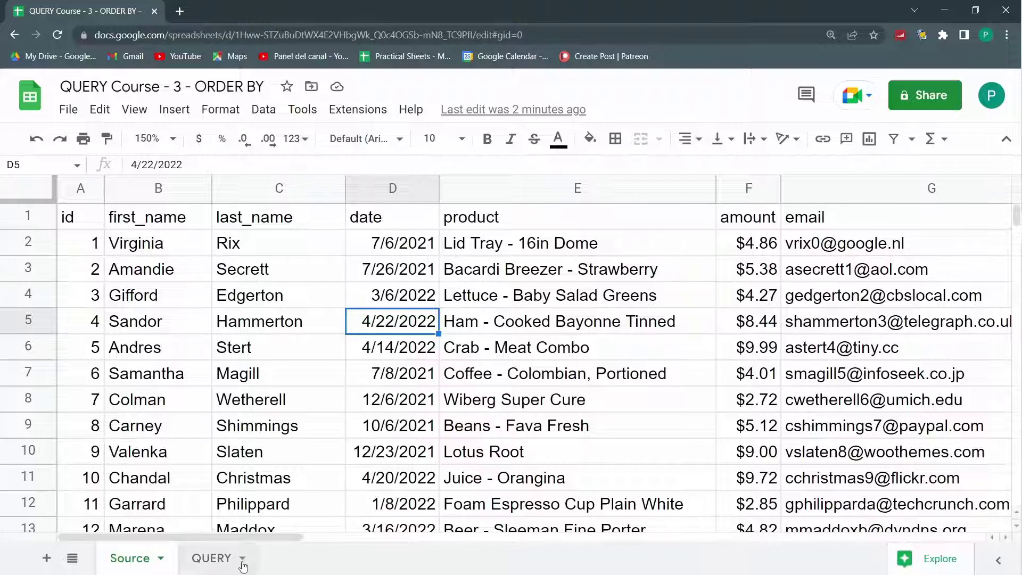
click(214, 558)
text(=QU)
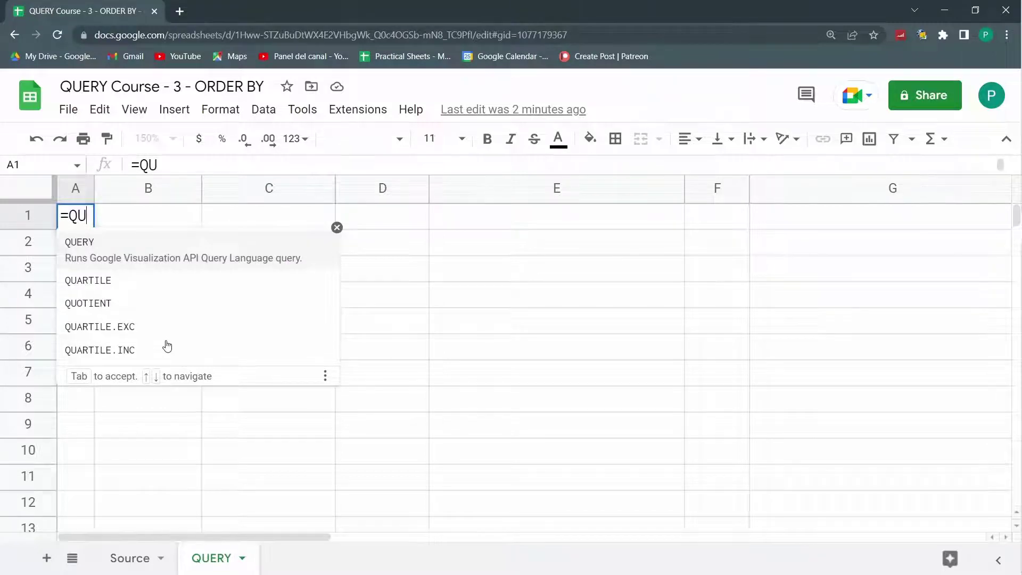
key(Tab)
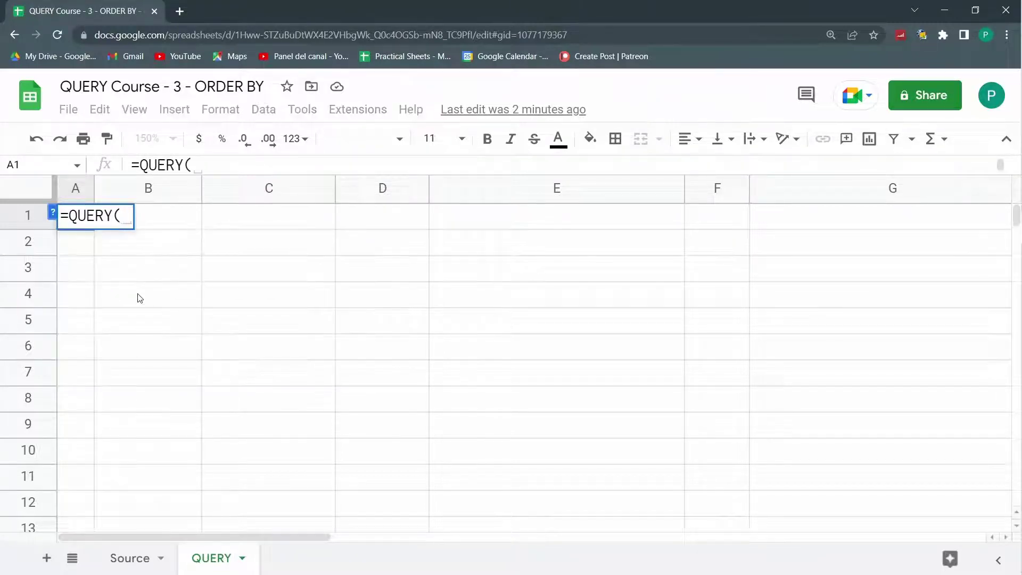
Reference Source!A1:J as the data range and add the "ORDER BY D" clause.
click(131, 559)
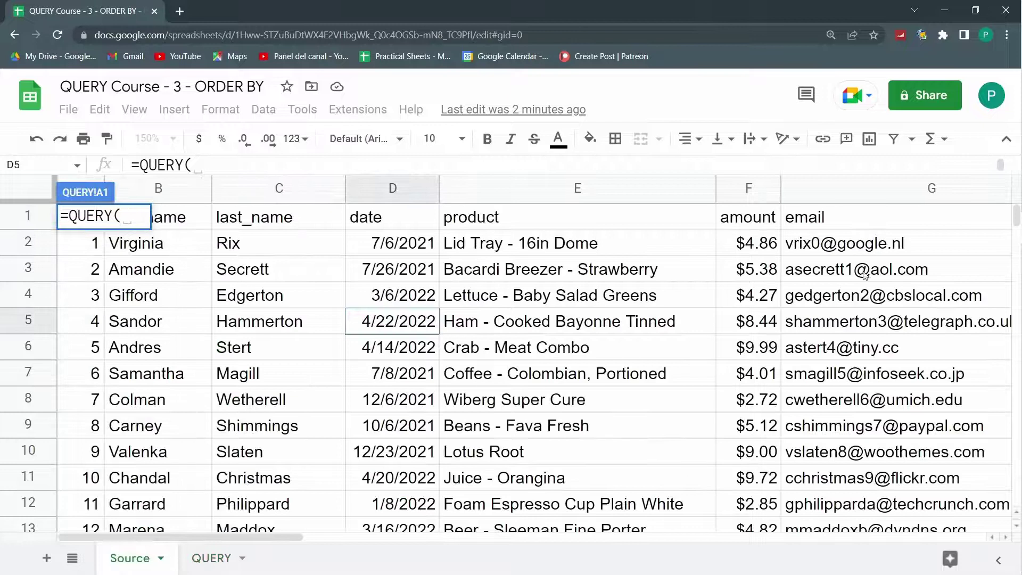
drag(79, 216, 771, 213)
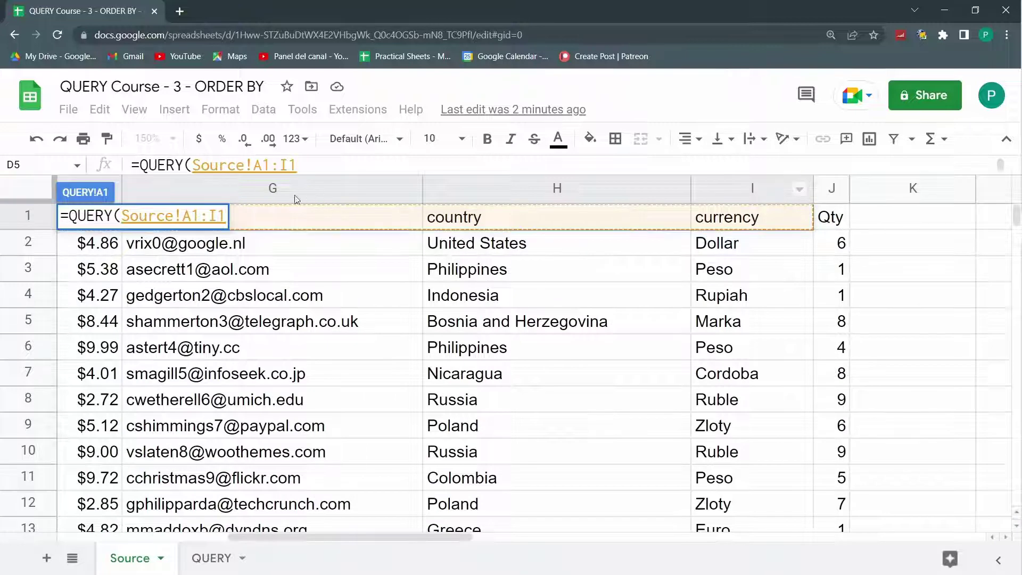
key(BackSpace)
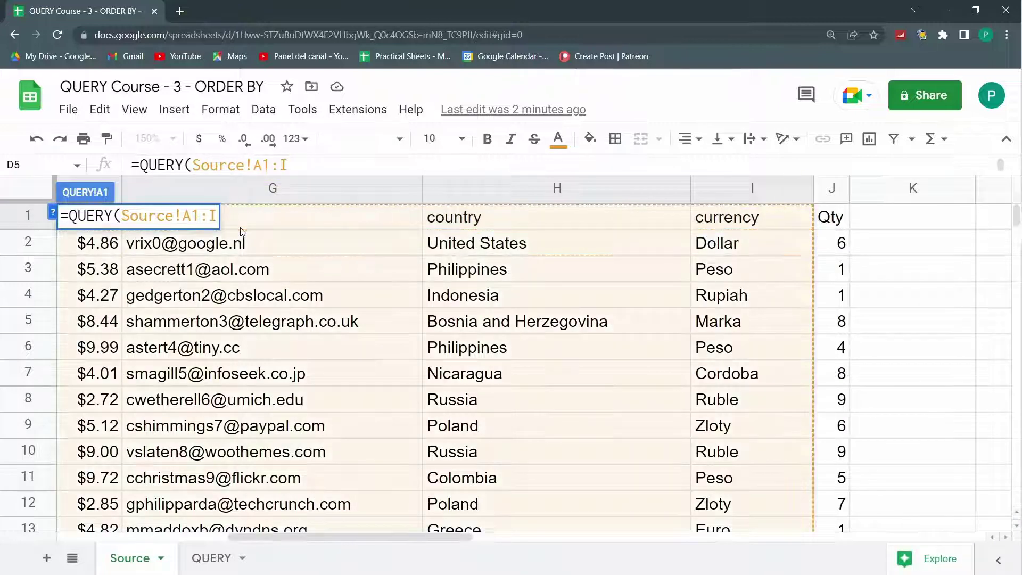
key(BackSpace)
text(j;)
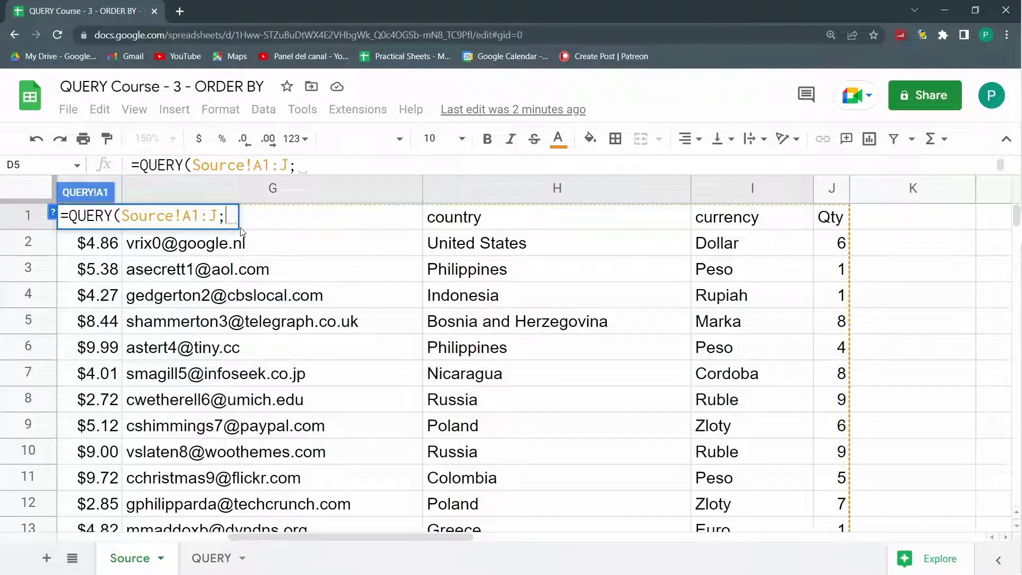
text(")
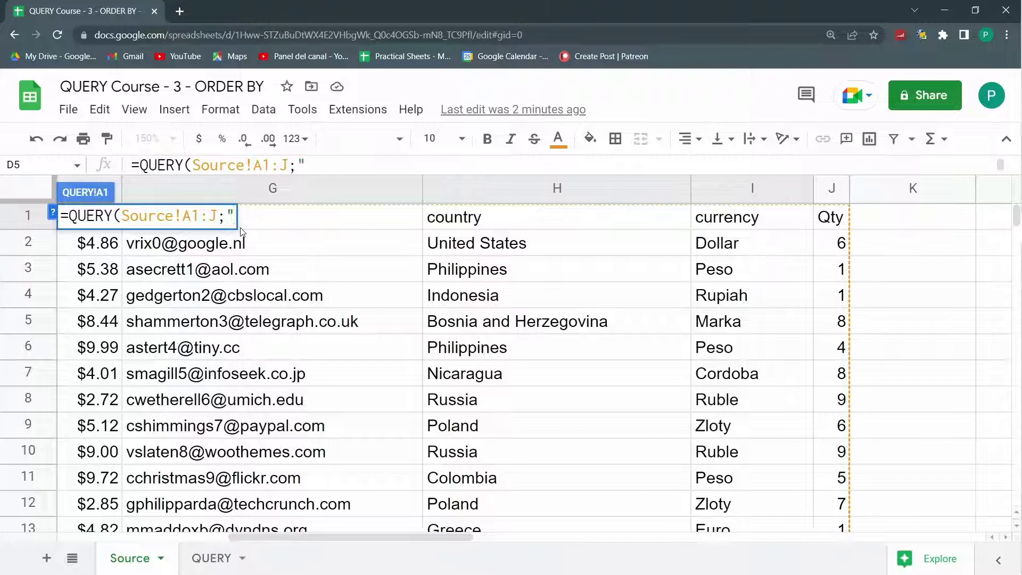
text(ORDER BY)
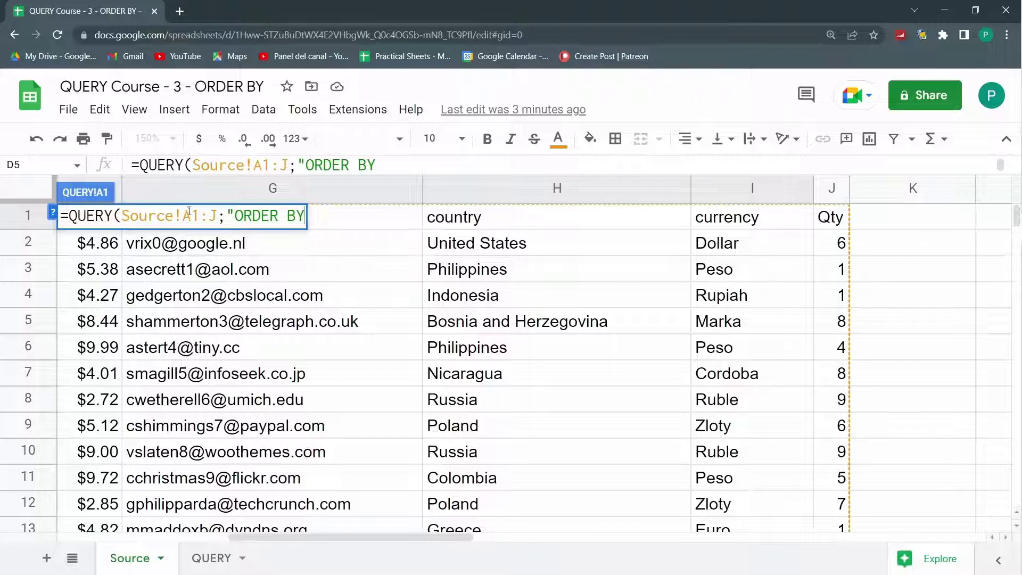
drag(384, 534, 178, 535)
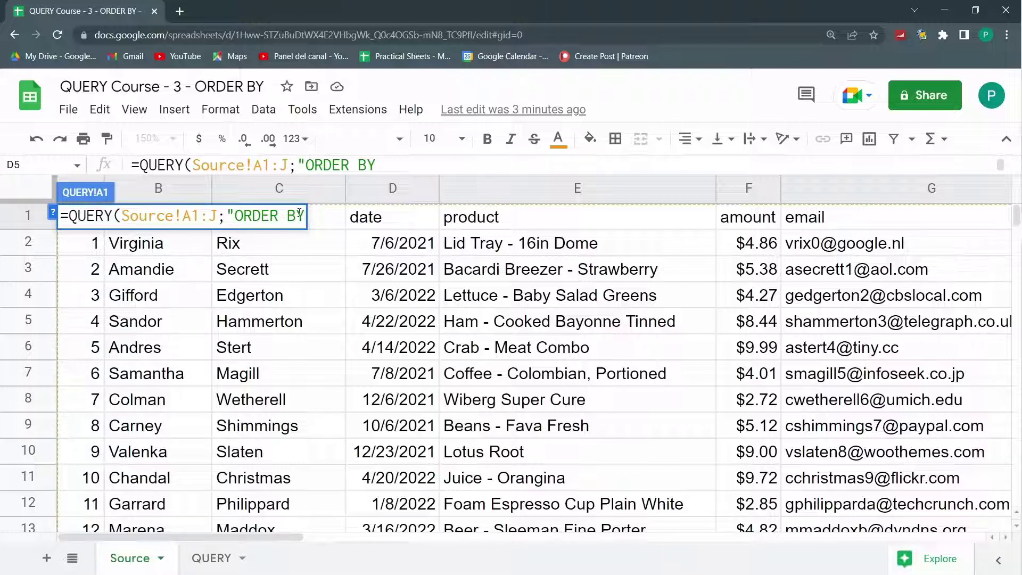
text(D)
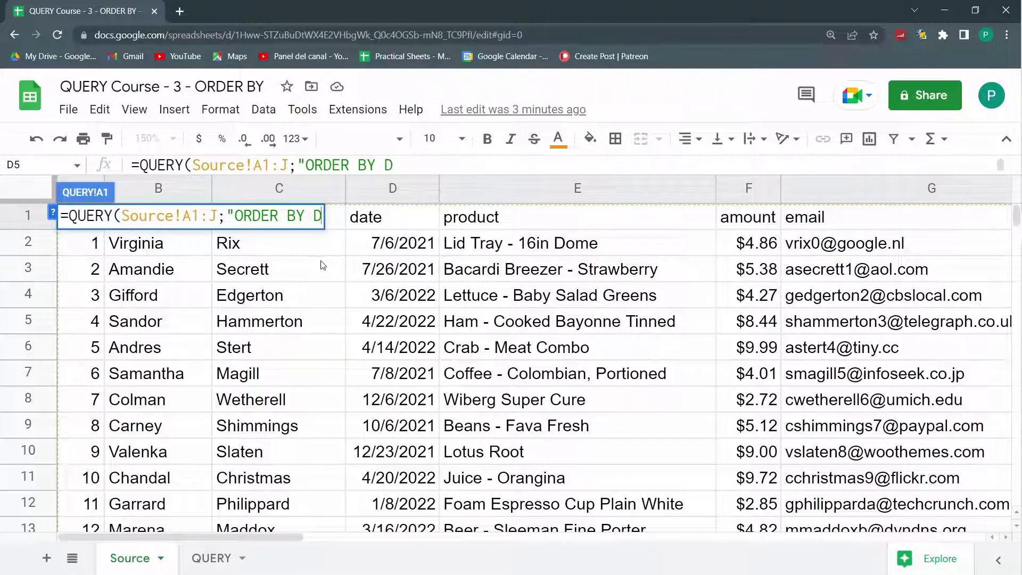
text(")
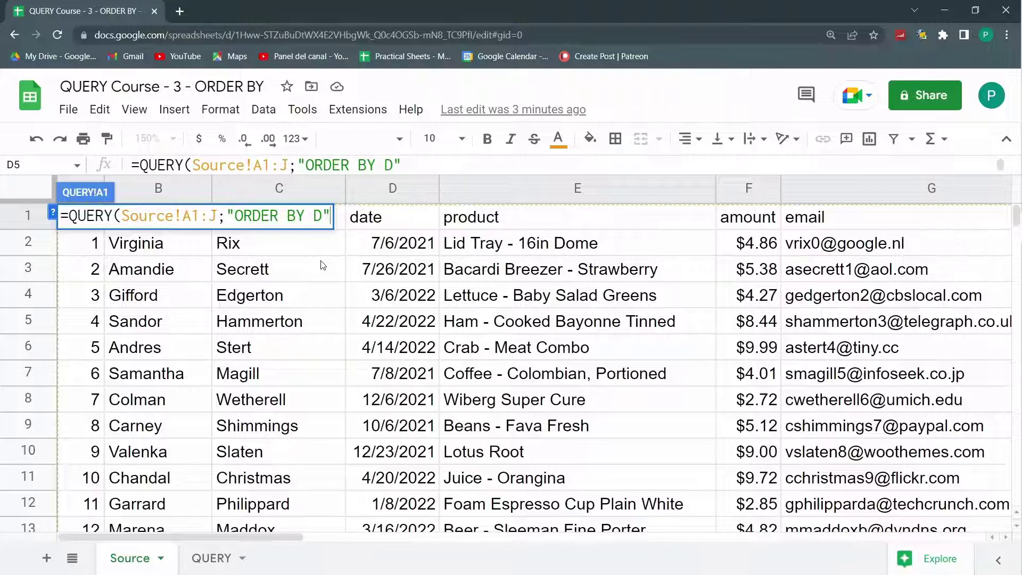
text())
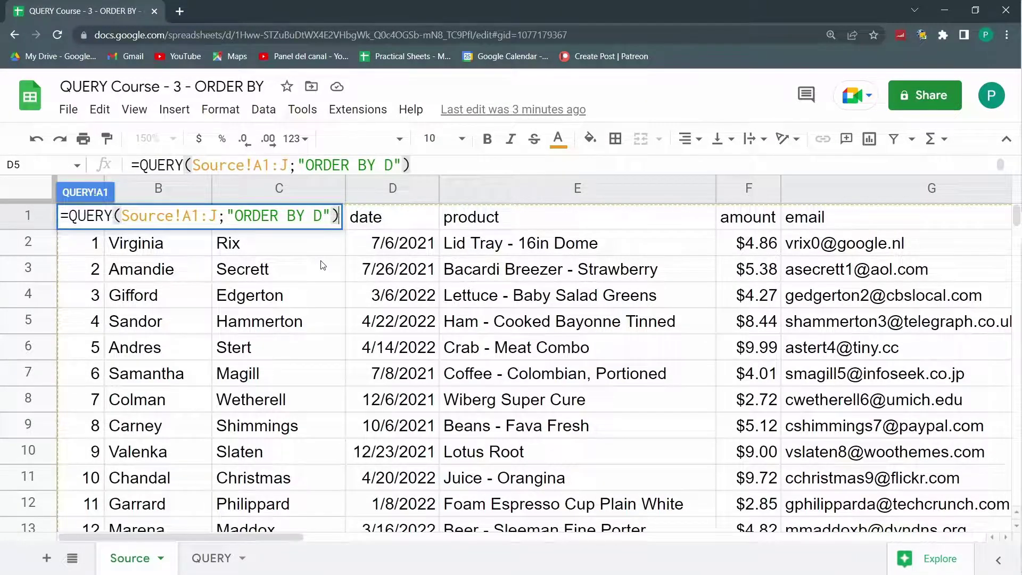
Run the query, then clear all formatting from the whole QUERY sheet.
key(Return)
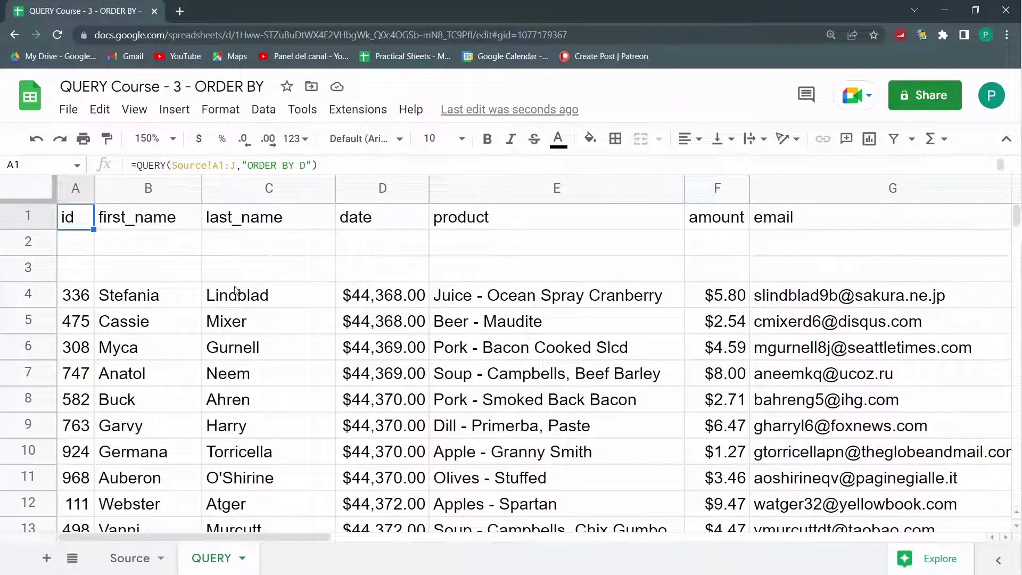
click(41, 191)
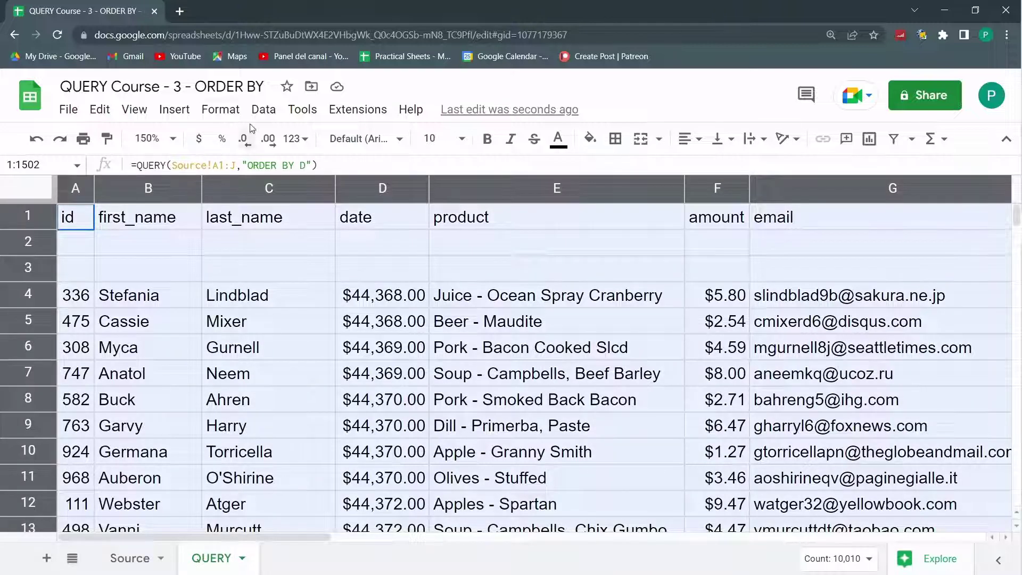
click(221, 109)
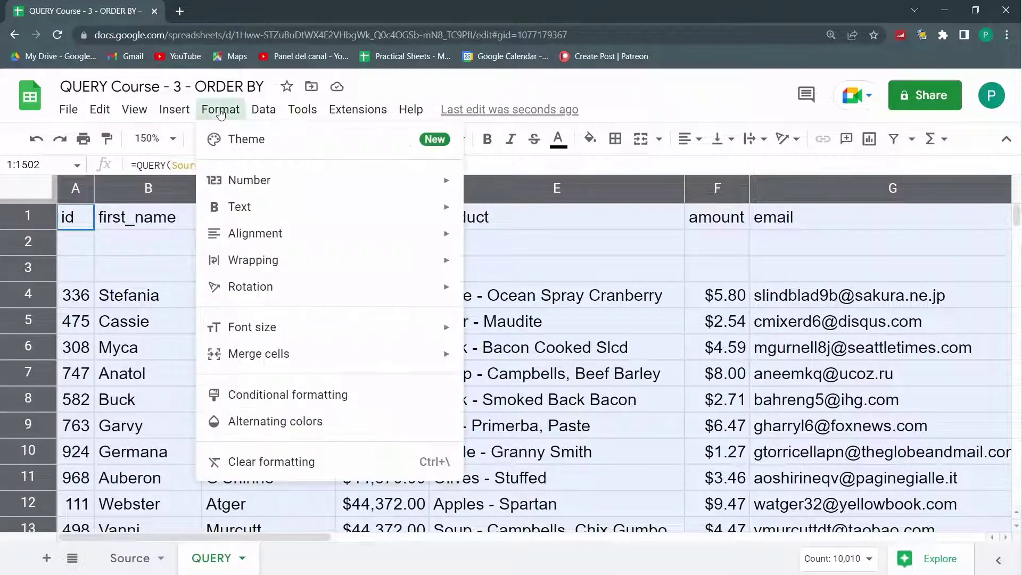
click(283, 460)
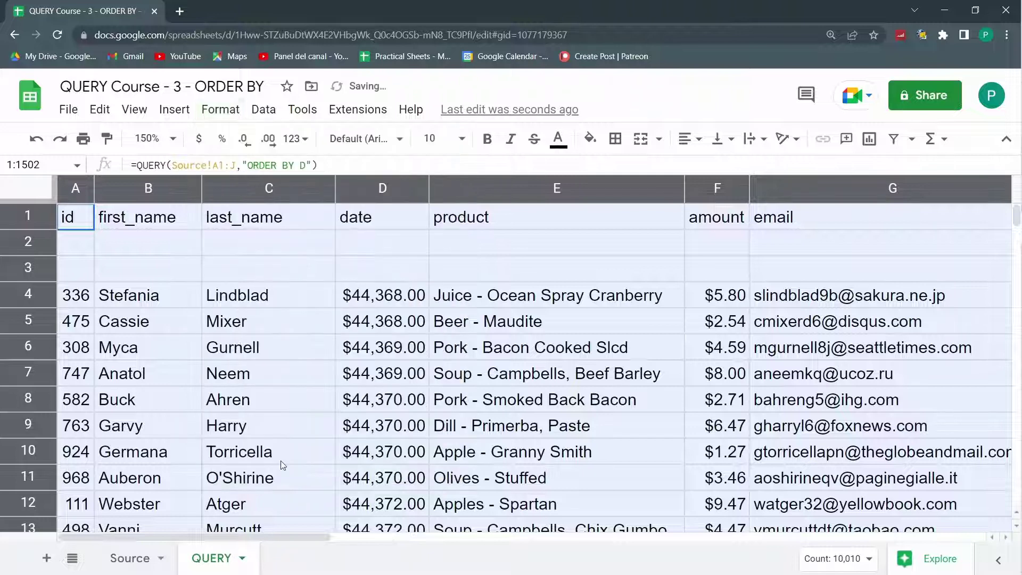
click(375, 268)
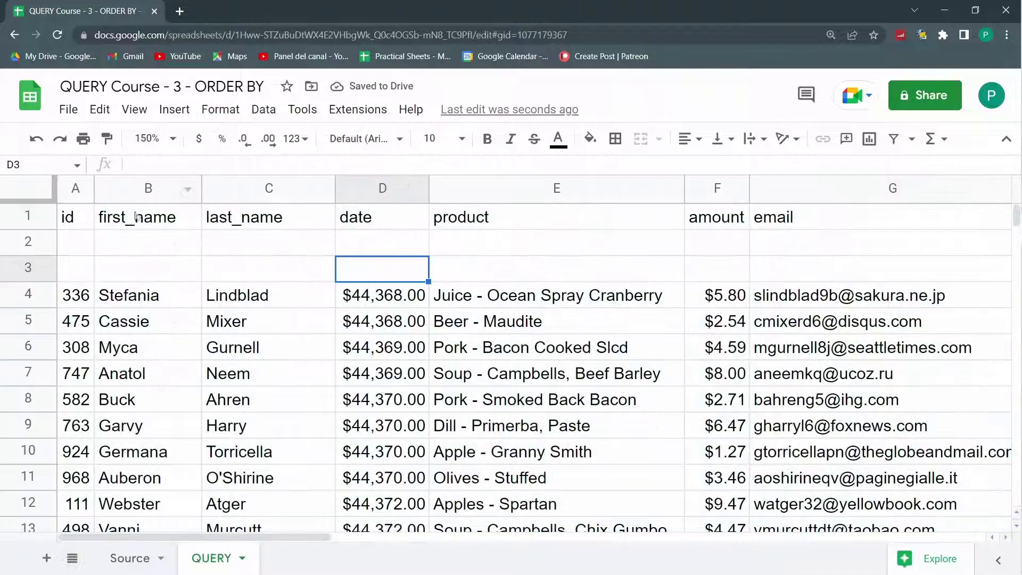
Copy the A1 QUERY formula text unchanged, then add a new blank sheet.
click(68, 215)
drag(242, 165, 312, 165)
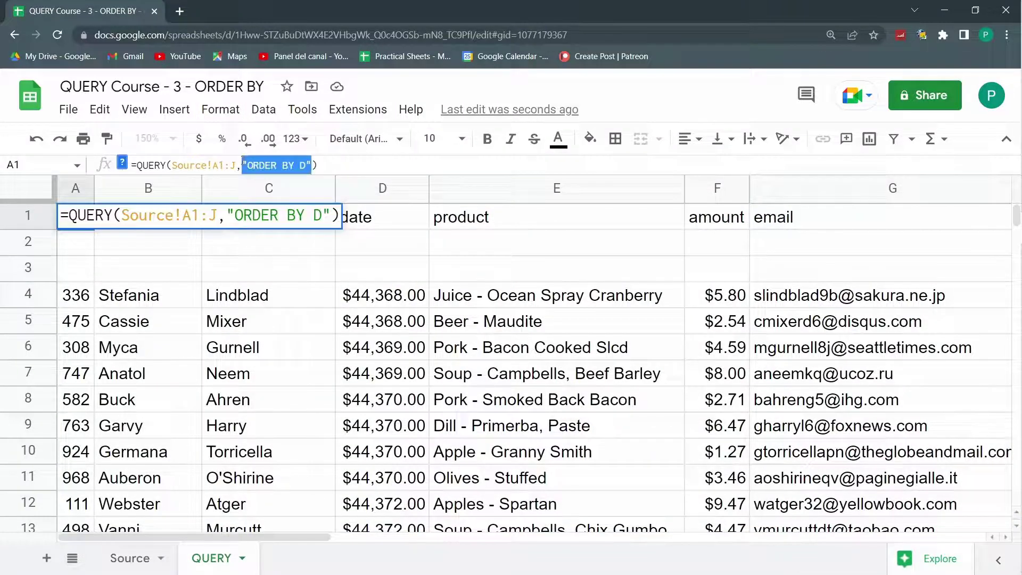
click(330, 165)
key(ctrl+a)
key(ctrl+c)
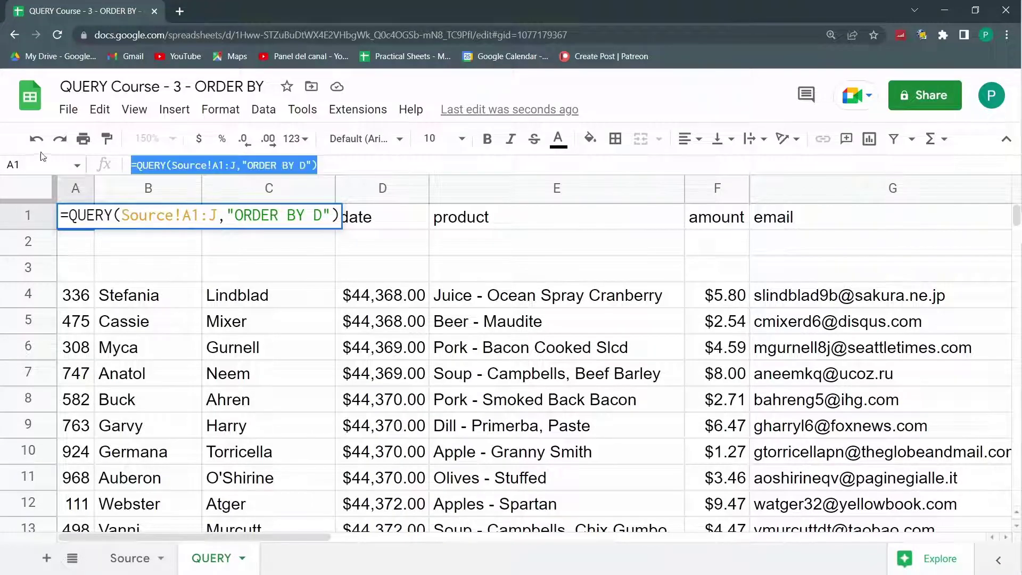
key(Escape)
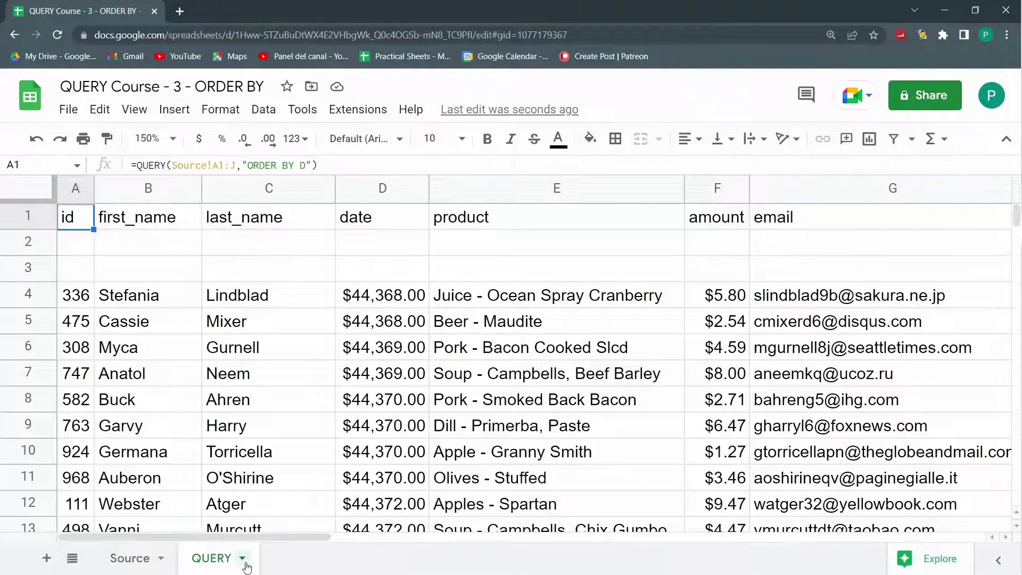
click(245, 564)
click(47, 558)
double_click(132, 214)
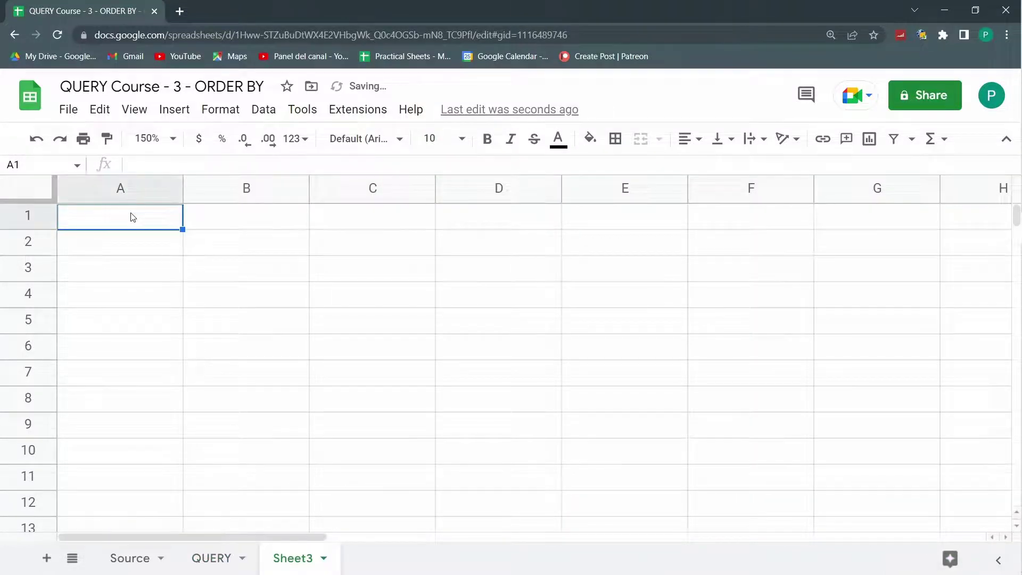
key(ctrl+v)
key(Return)
click(475, 315)
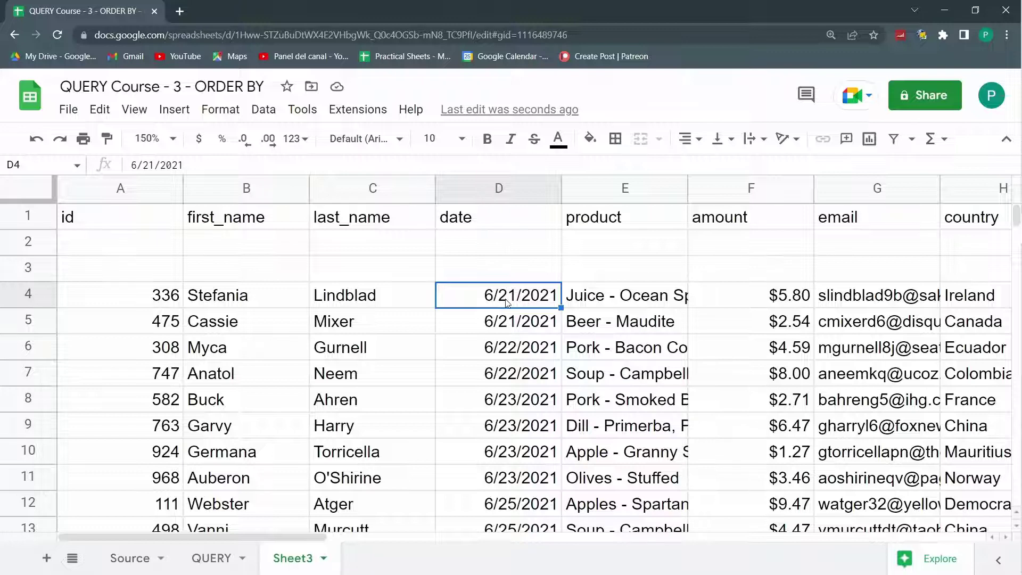
scroll(512, 383, down, 10)
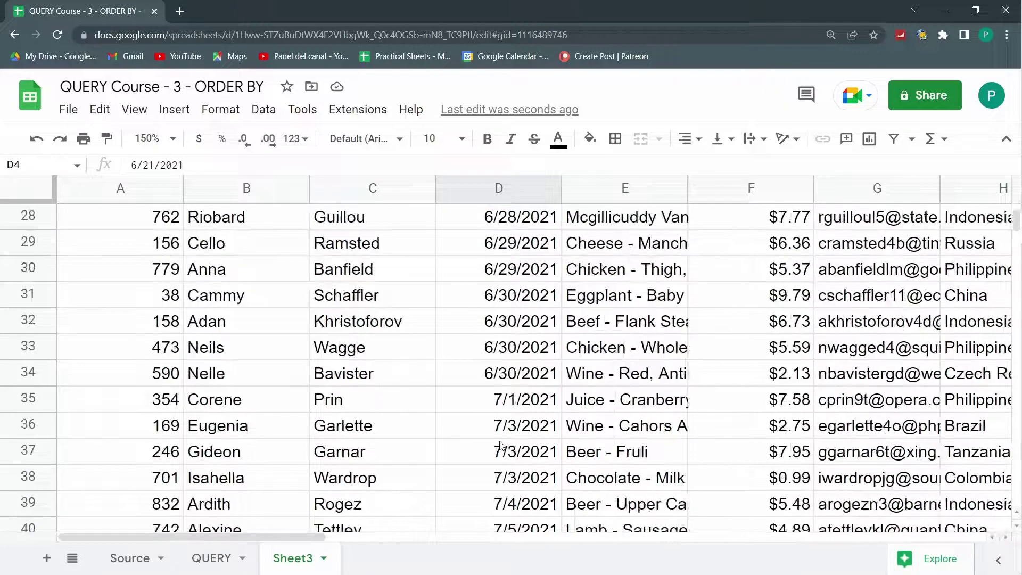
scroll(511, 409, down, 17)
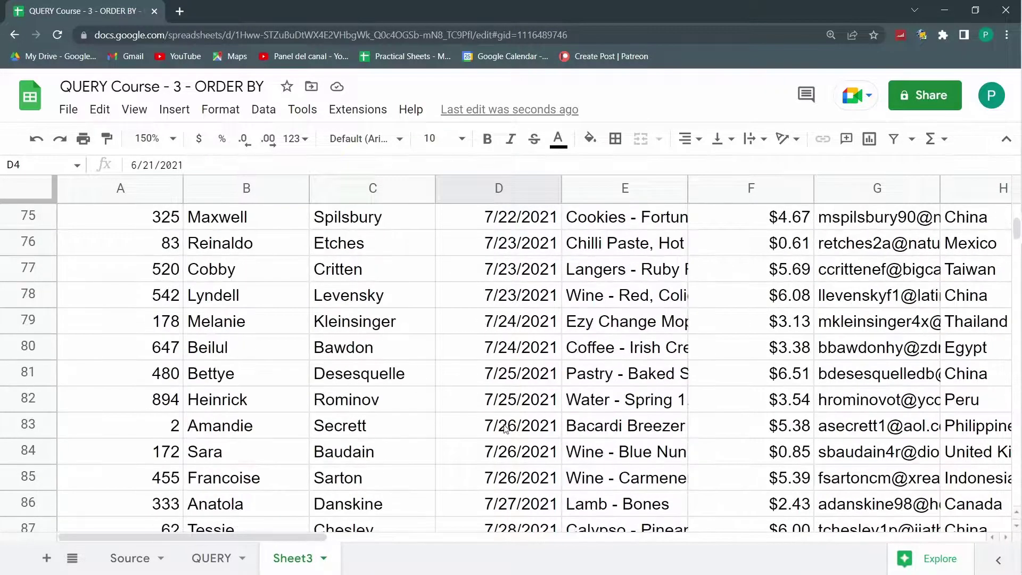
scroll(512, 419, up, 19)
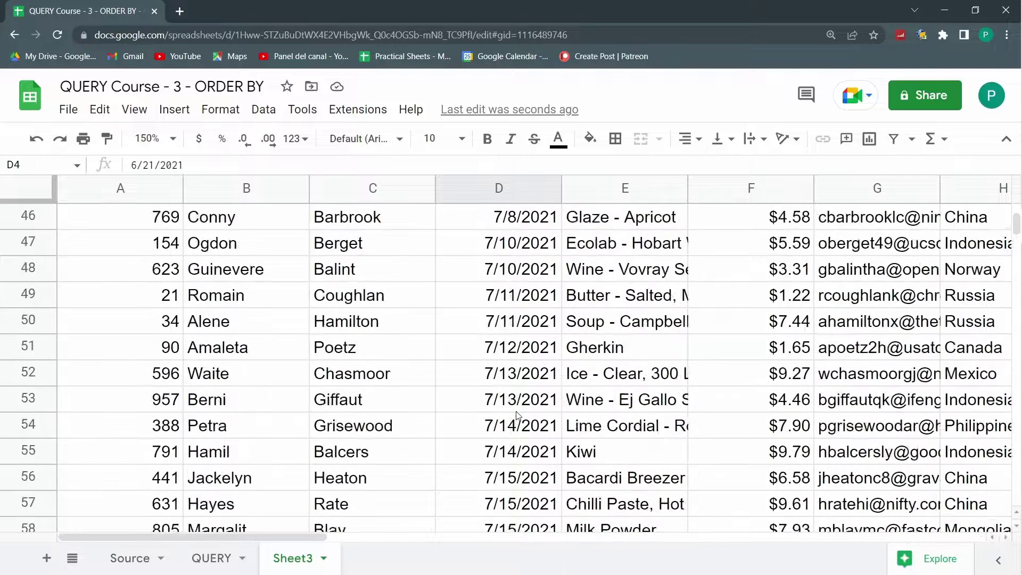
scroll(519, 408, up, 7)
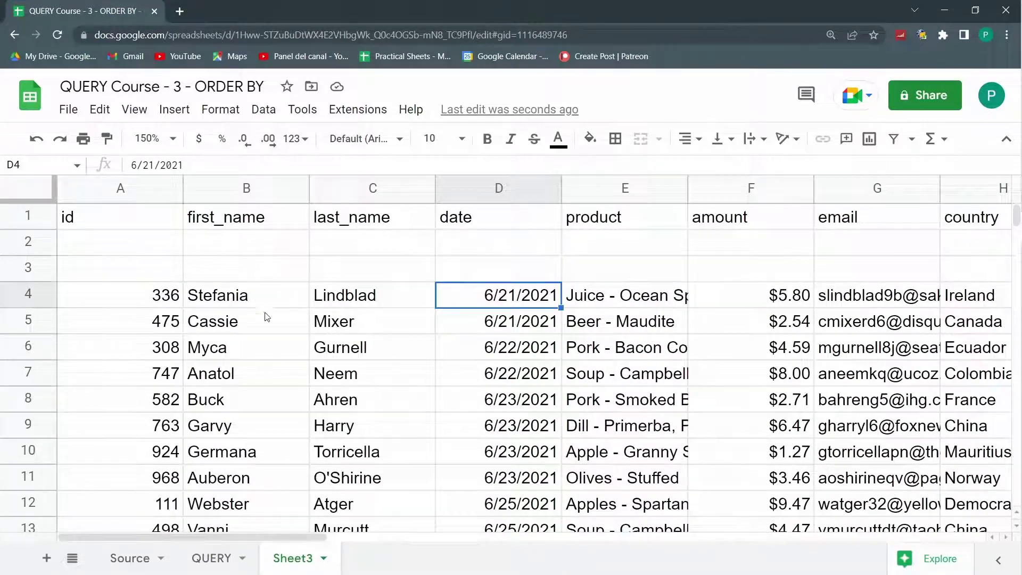
drag(152, 245, 154, 271)
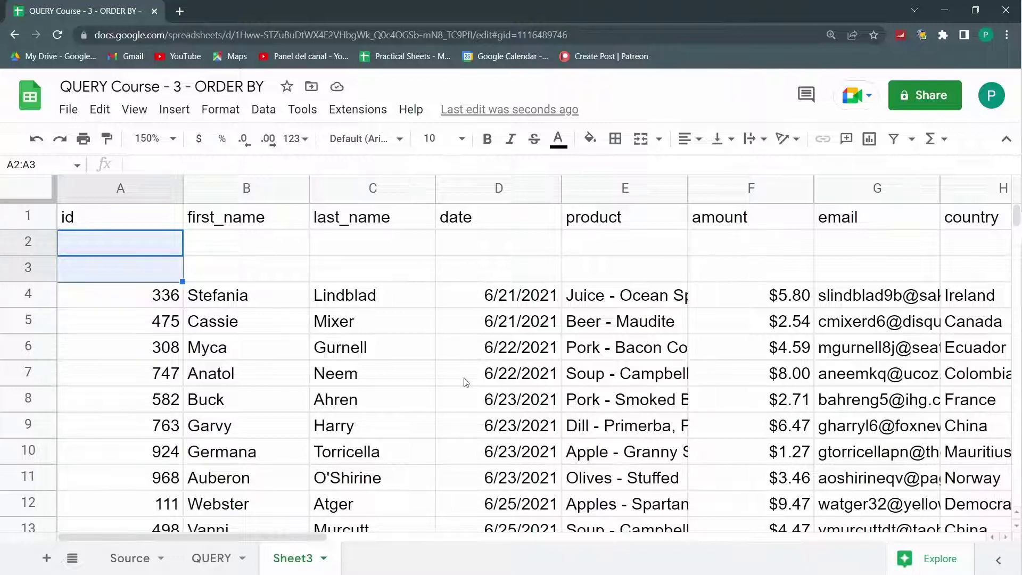
Delete the QUERY sheet.
click(242, 559)
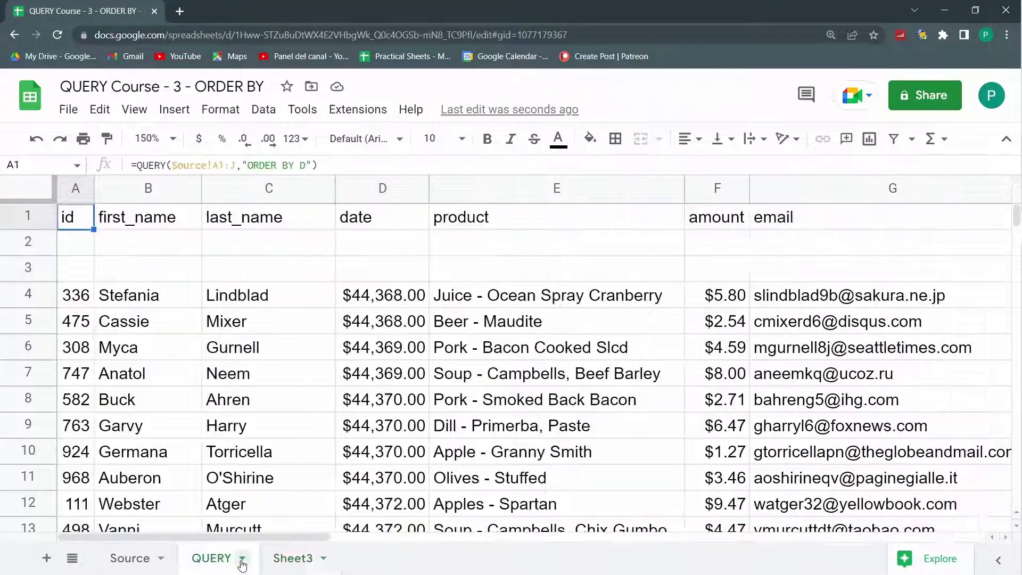
click(227, 271)
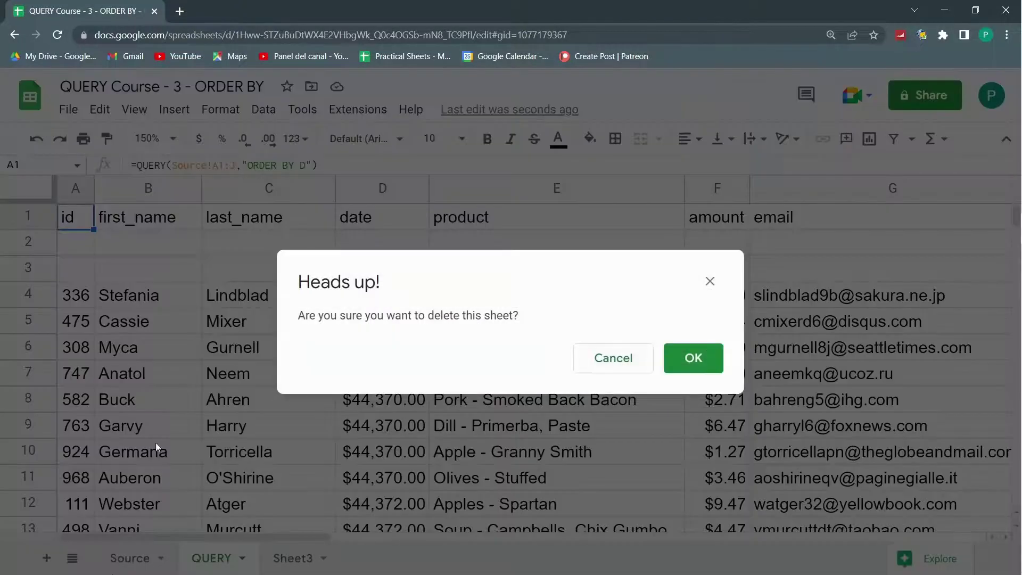
click(693, 357)
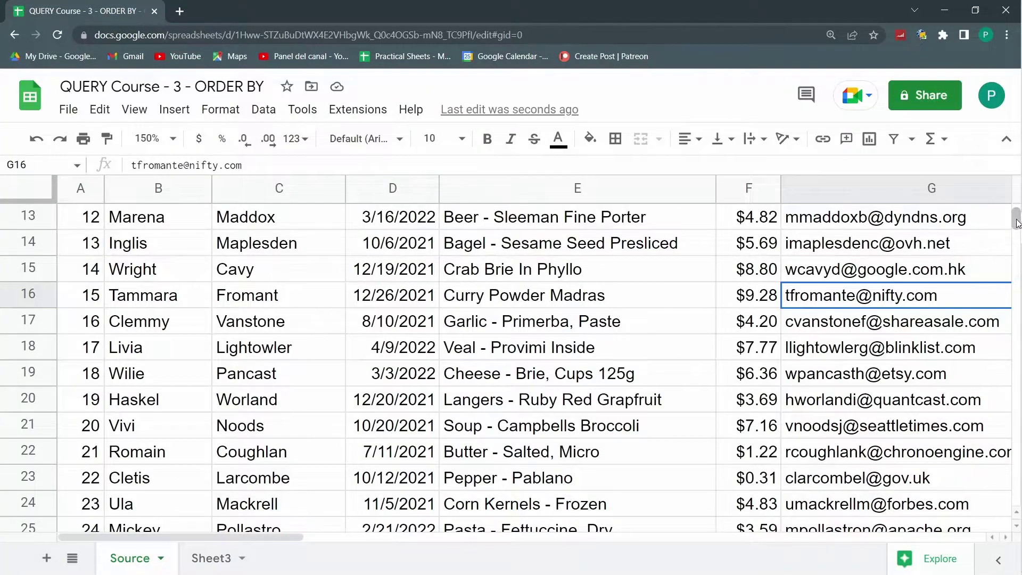
Append 10 empty rows to the bottom of Source, then return to Sheet3.
drag(1014, 223, 1016, 501)
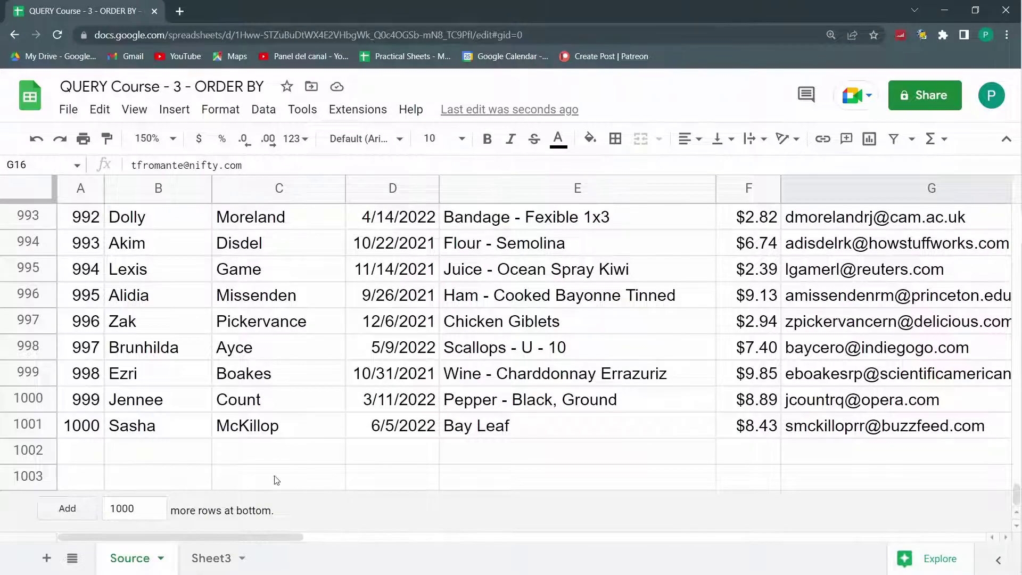
click(137, 511)
key(BackSpace)
key(Return)
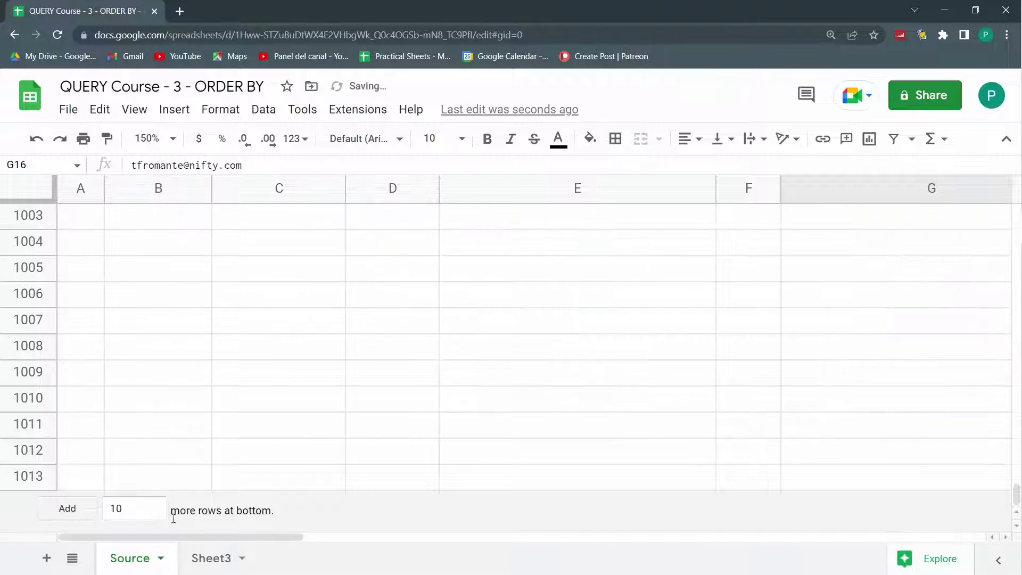
click(201, 568)
scroll(305, 336, down, 3)
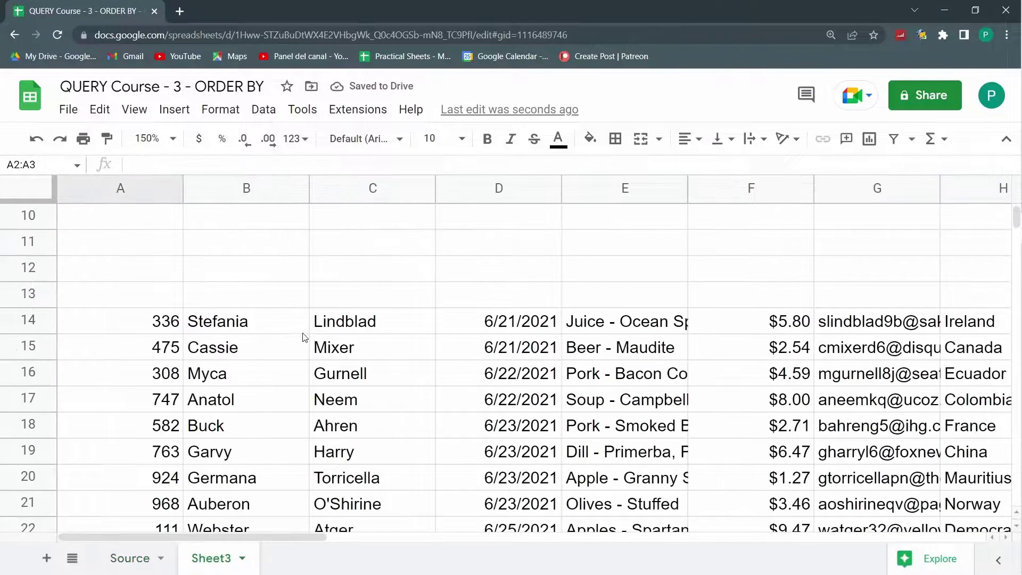
scroll(302, 343, up, 3)
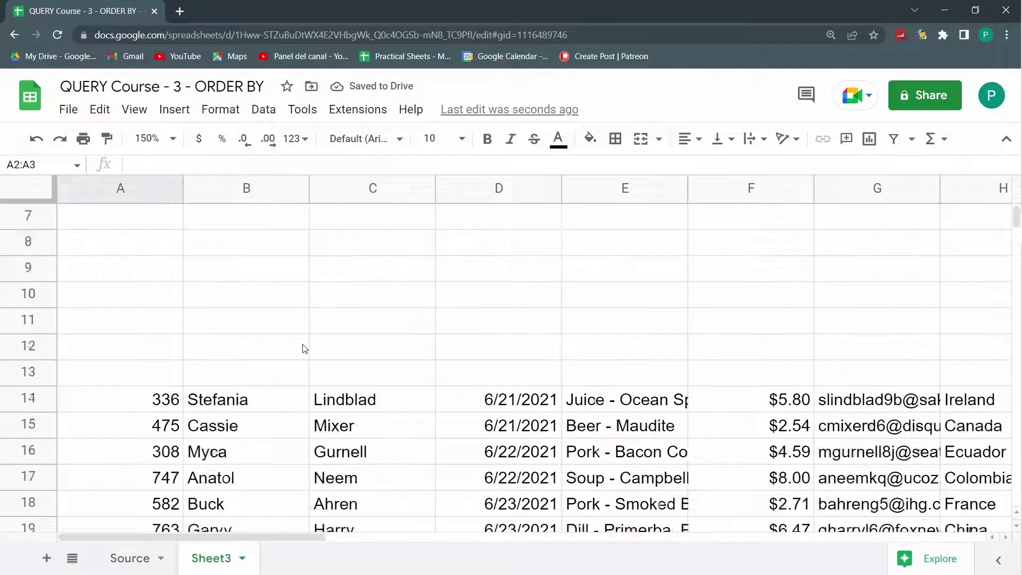
click(144, 244)
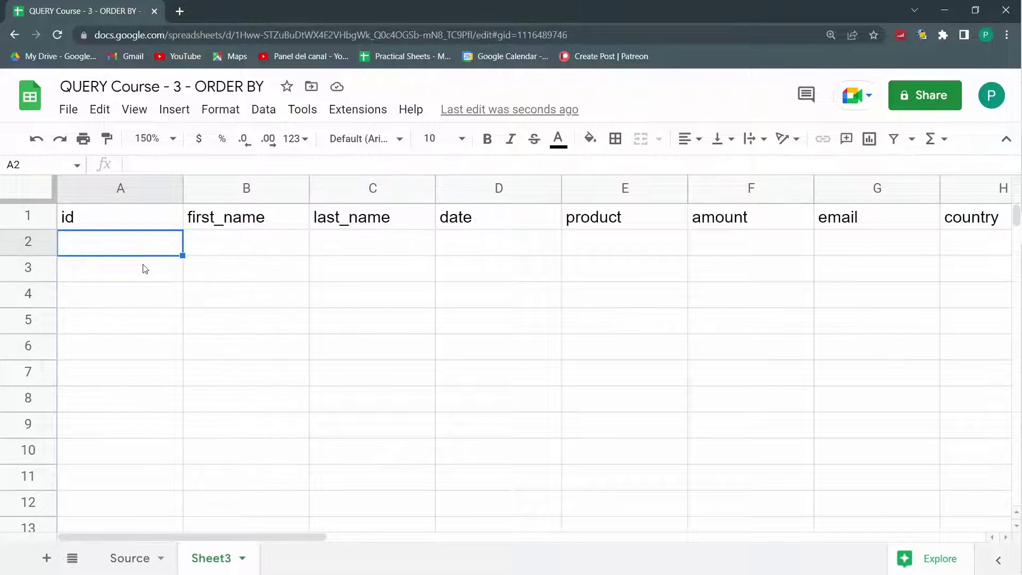
Change the A1 query's sort to "ORDER BY D ASC".
click(142, 218)
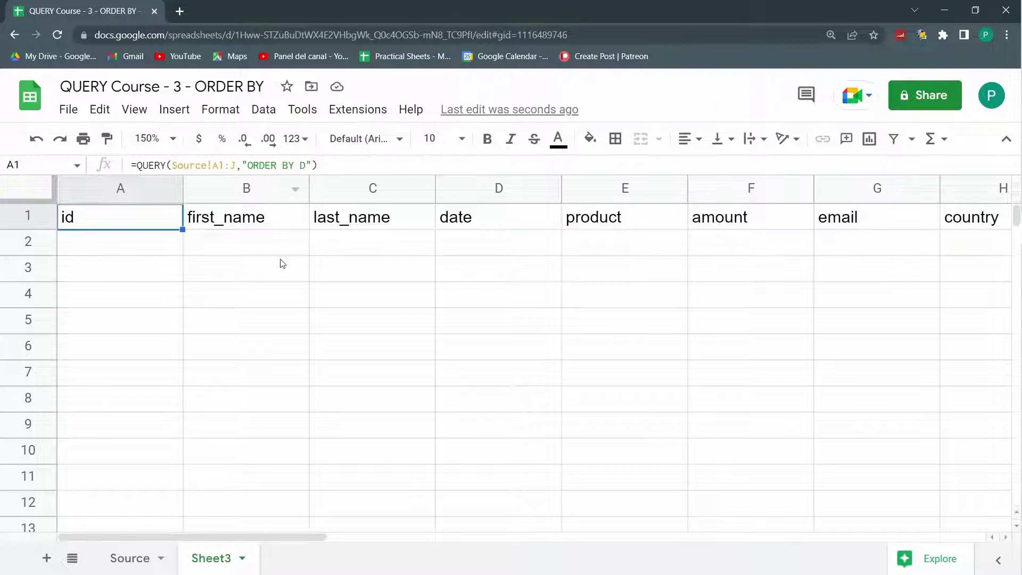
key(Return)
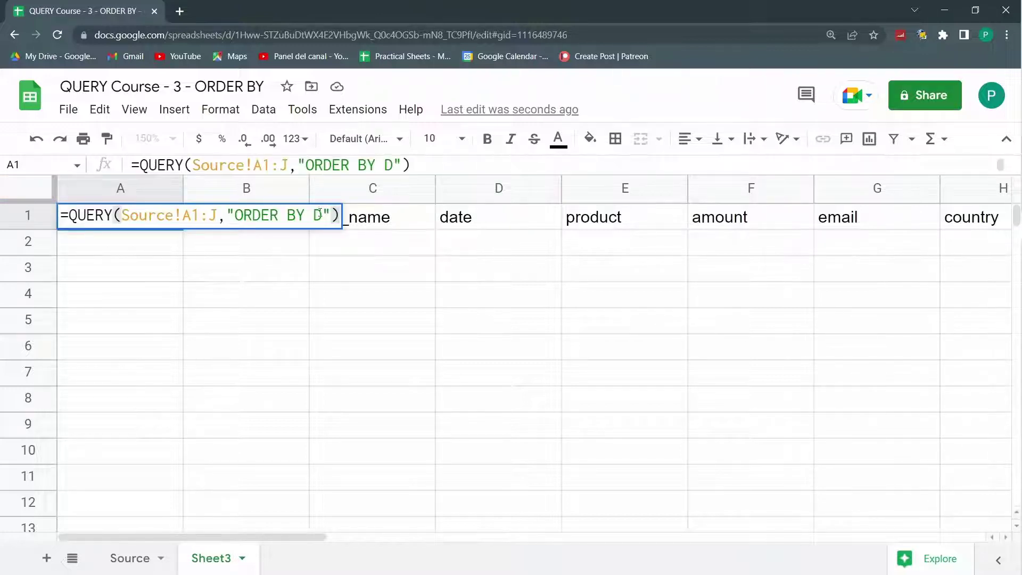
drag(306, 214, 248, 207)
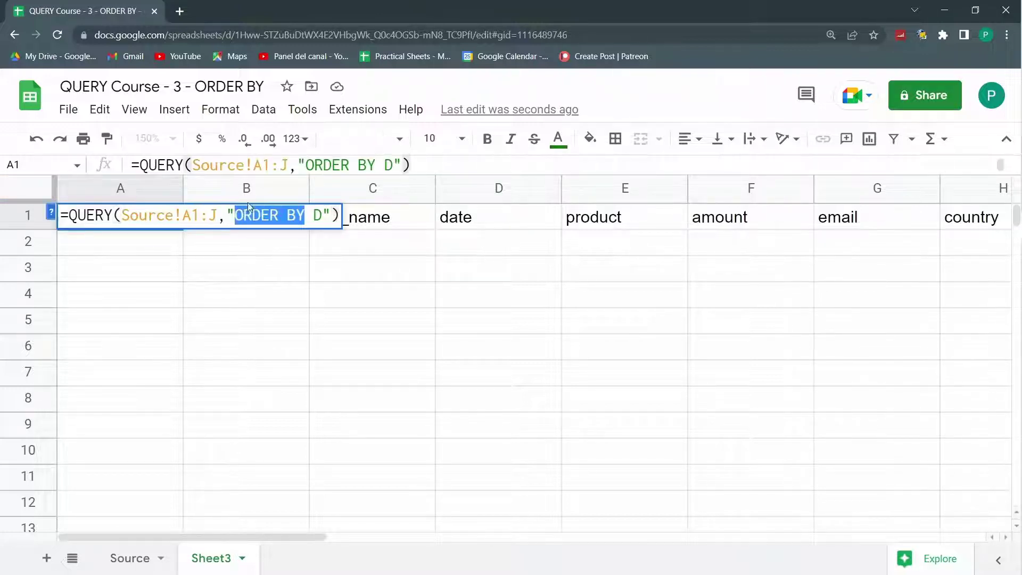
double_click(317, 215)
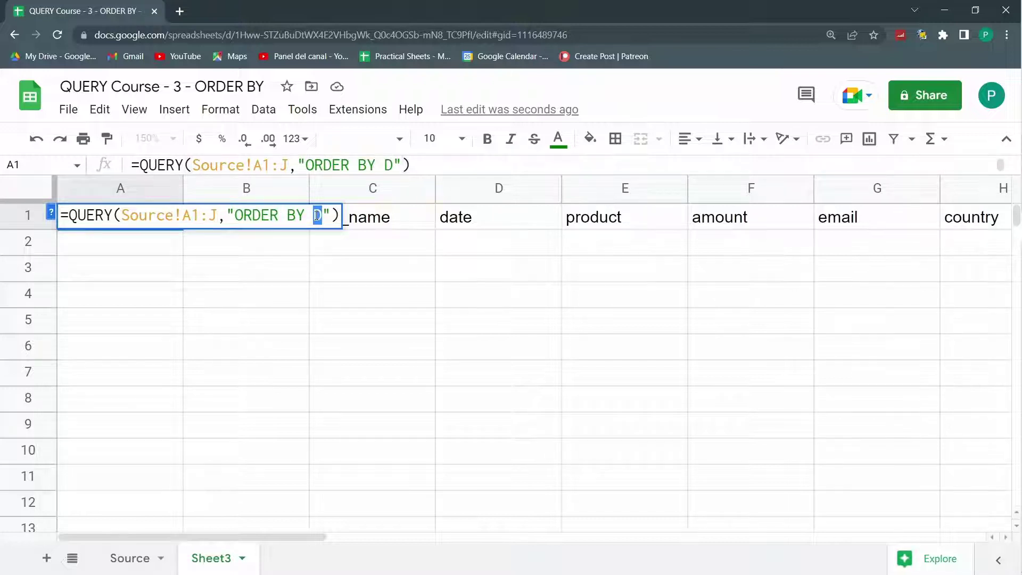
click(242, 211)
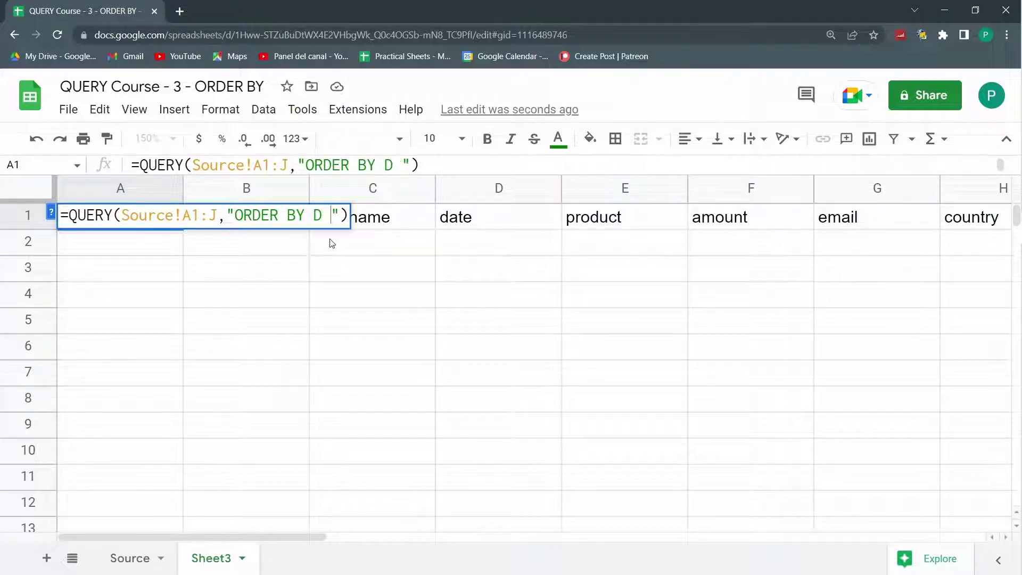
text(ASC)
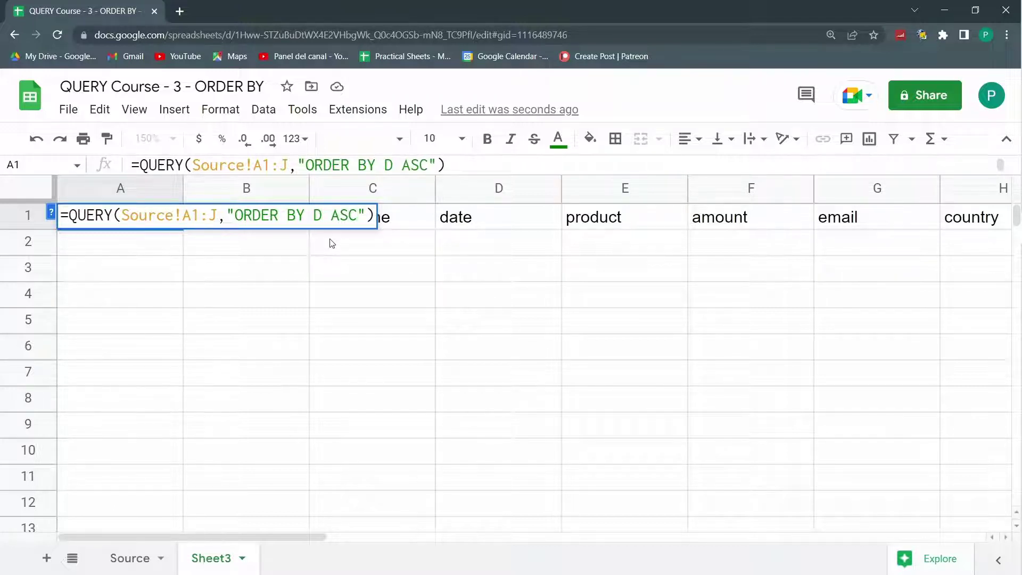
key(Return)
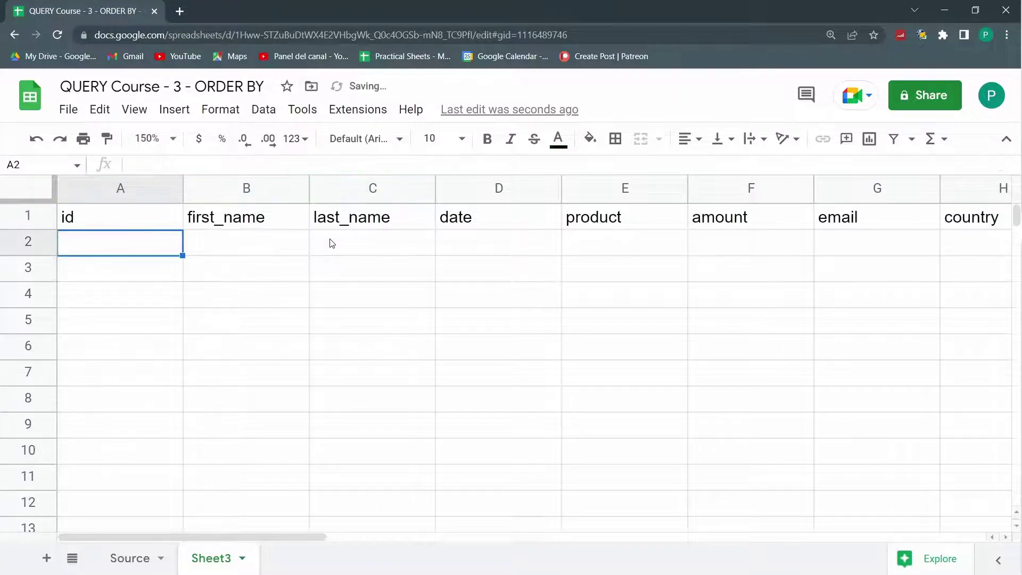
Switch the sort to "ORDER BY D DESC" and check the newest dates are on top.
key(Up)
key(F2)
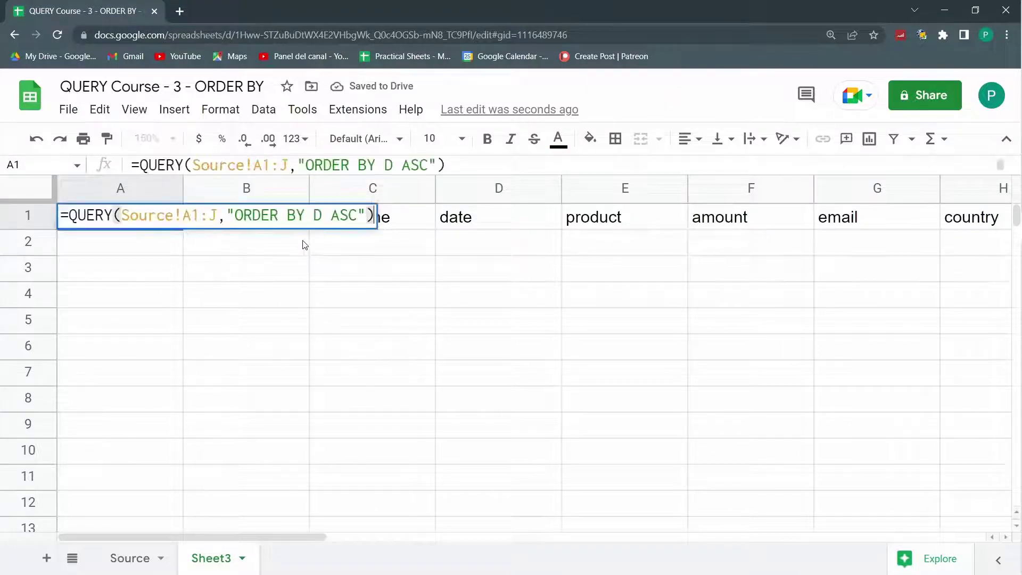
drag(338, 215, 331, 215)
text(DE)
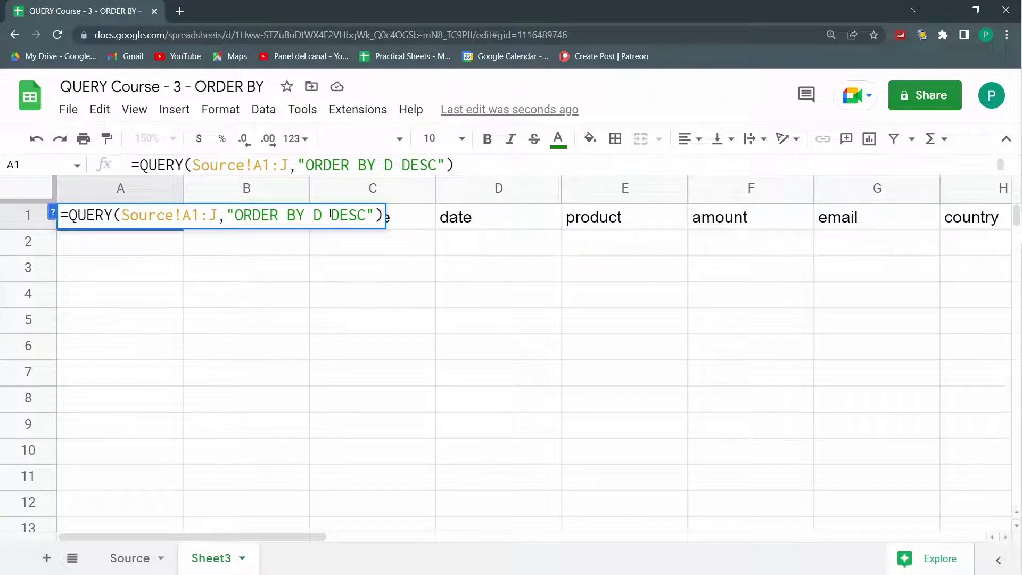
key(Return)
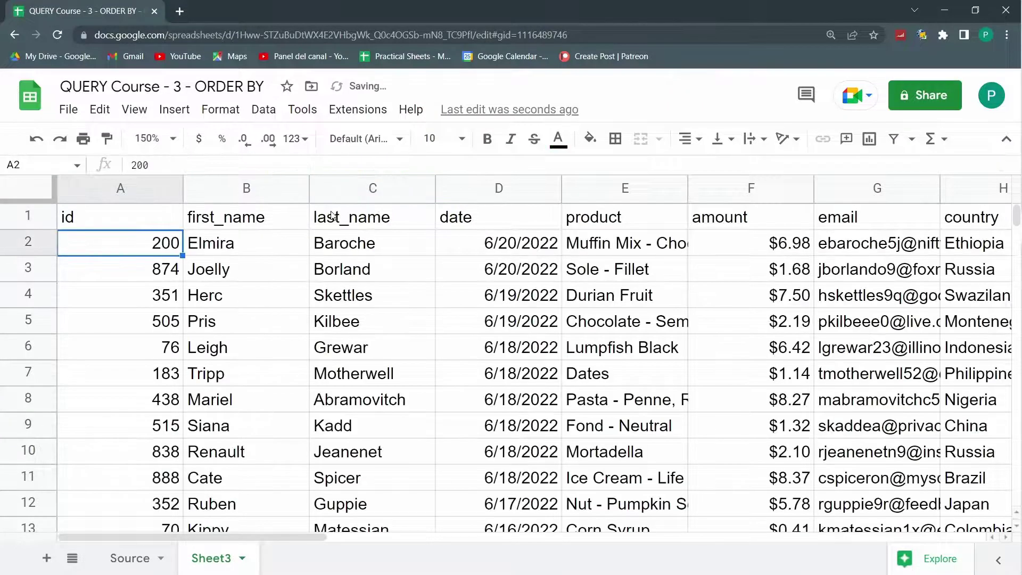
drag(525, 246, 547, 390)
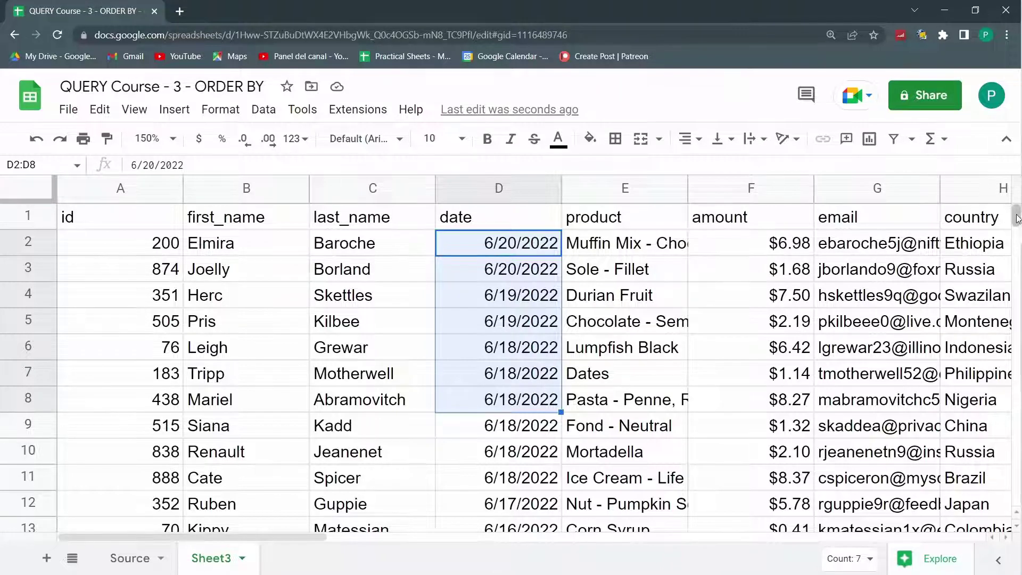
mouse_move(1019, 221)
Revert the sort to "ORDER BY D ASC" and inspect the date column.
click(171, 221)
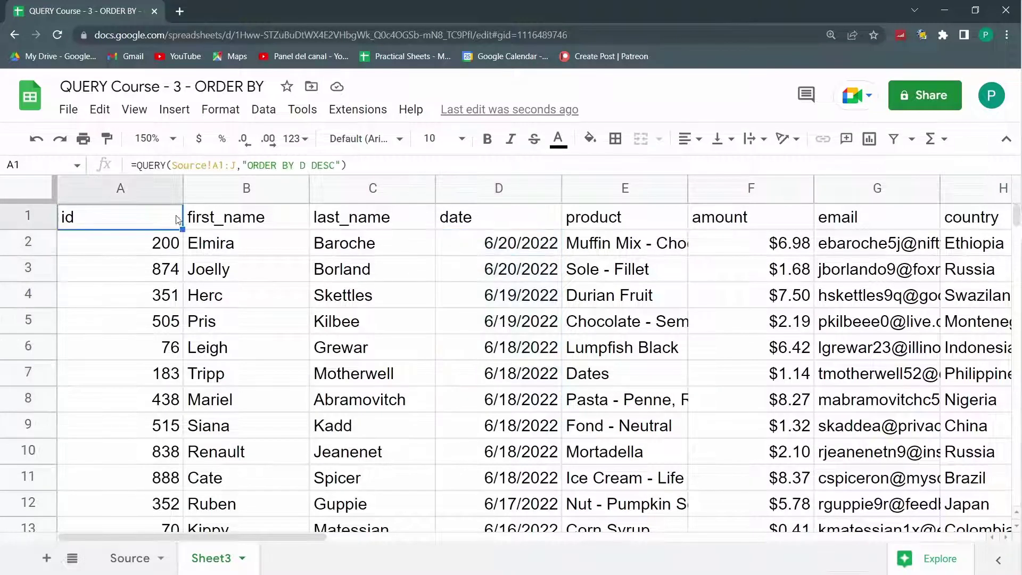
click(328, 167)
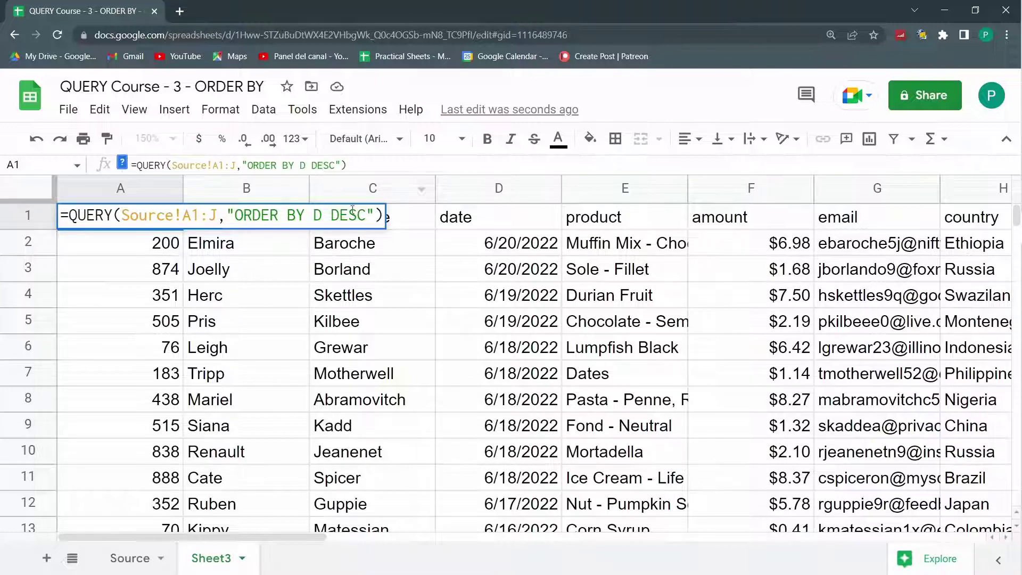
drag(349, 215, 334, 215)
text(A)
key(Return)
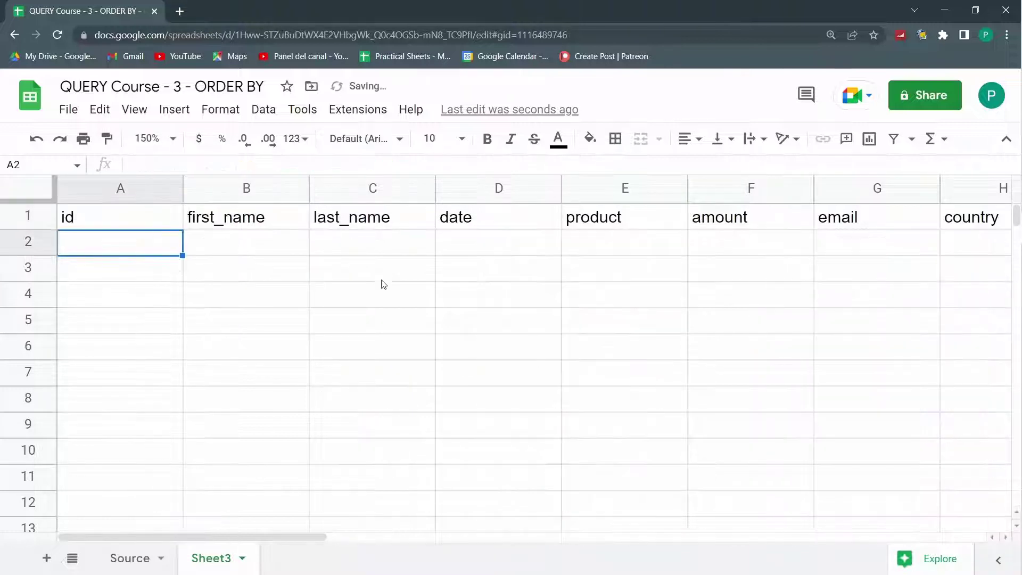
click(391, 247)
mouse_move(530, 248)
mouse_down()
mouse_move(522, 262)
mouse_move(527, 245)
mouse_up()
click(531, 274)
click(529, 298)
scroll(529, 298, down, 4)
scroll(529, 283, up, 3)
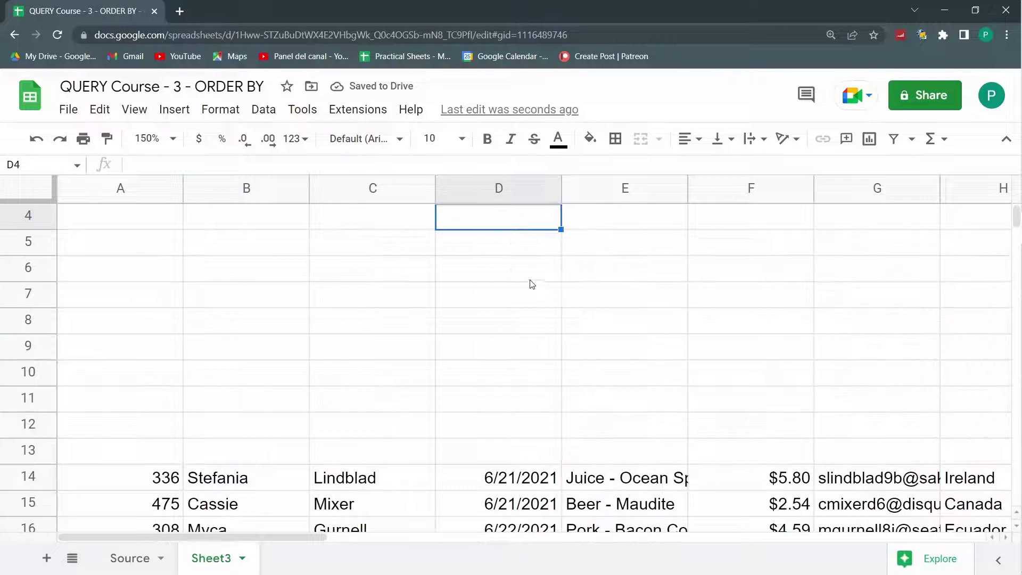
scroll(513, 335, up, 1)
Change the sort back to "ORDER BY D DESC" for newest-first dates.
click(171, 220)
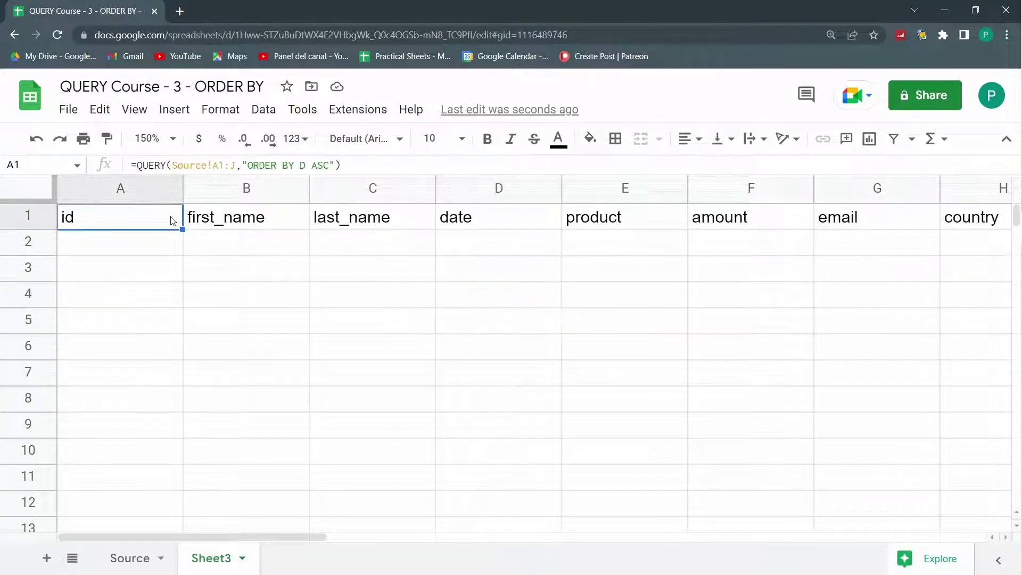
click(312, 166)
drag(311, 166, 315, 168)
text(DE)
key(Return)
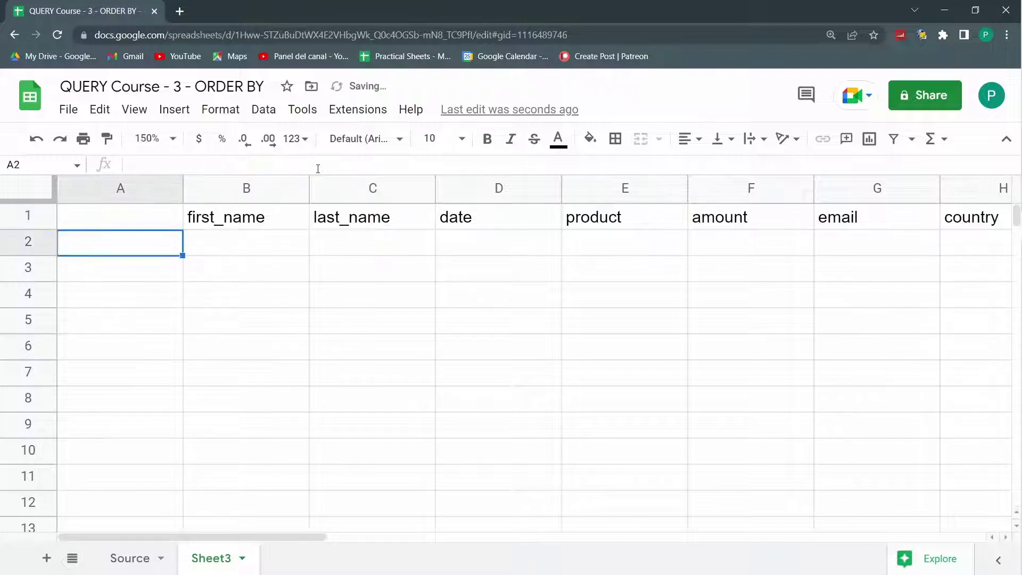
click(137, 216)
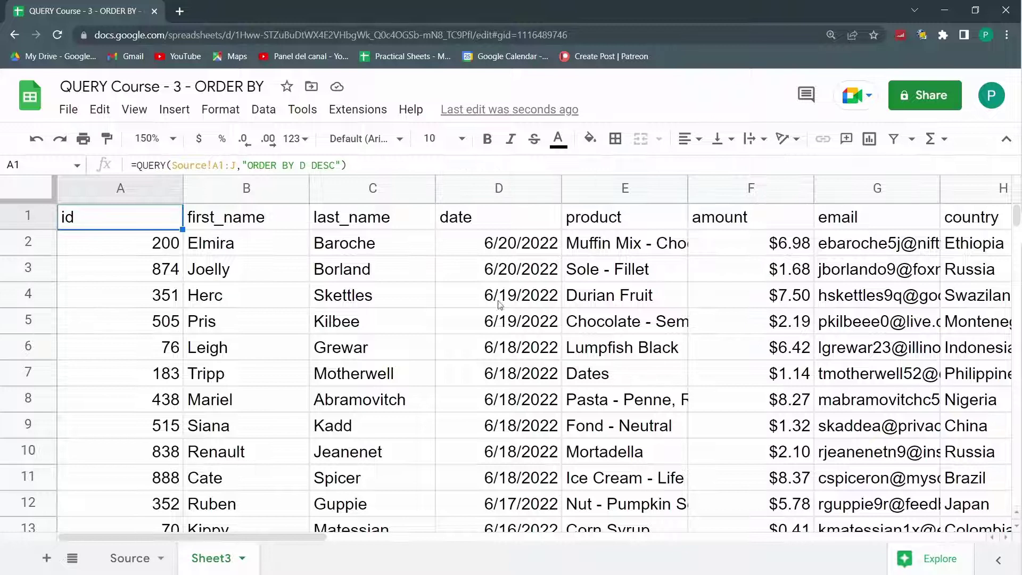
key(F2)
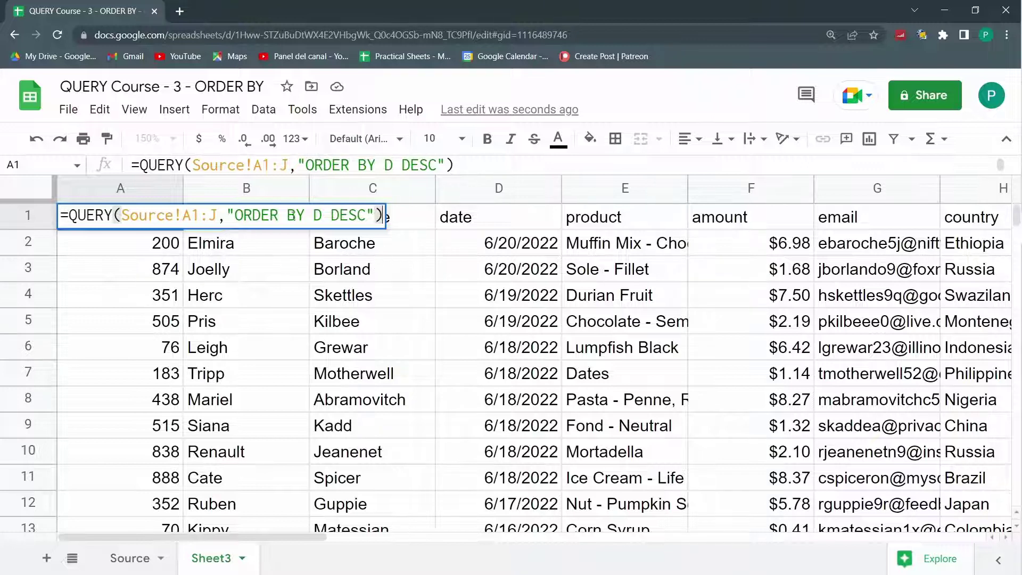
Change the sort column to C, giving "ORDER BY C DESC" by last name.
double_click(317, 215)
text(C)
key(Return)
drag(367, 266, 347, 440)
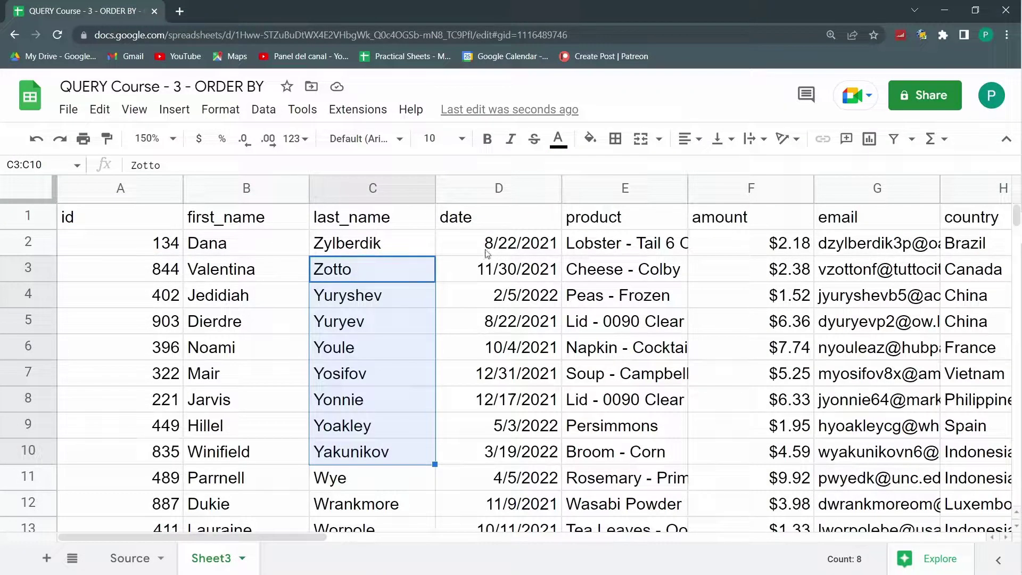
Browse the values in rows 2–5 to check the last-name ordering.
click(497, 268)
click(739, 280)
key(Right)
key(Right)
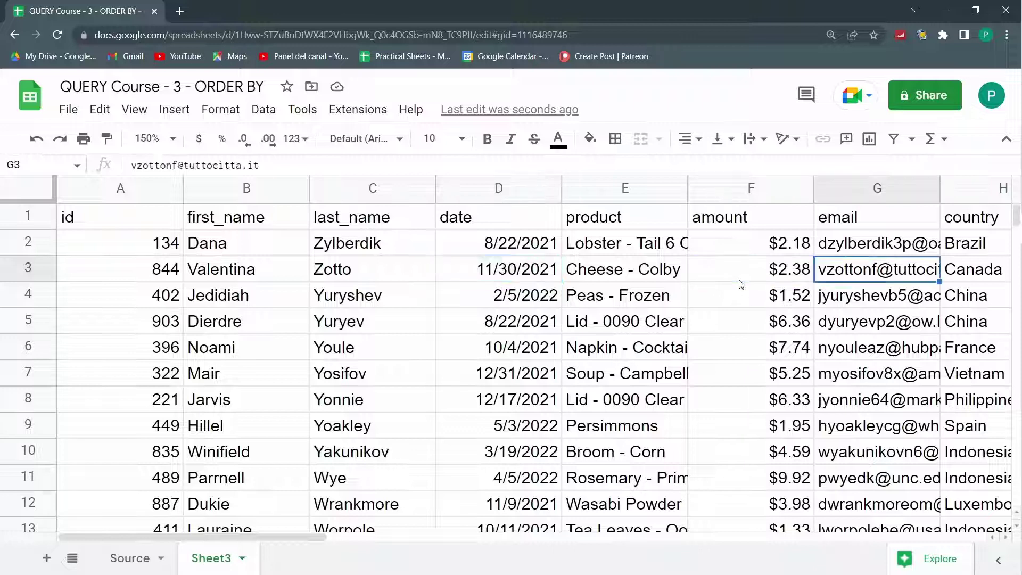
key(Right)
key(Right)
key(Left)
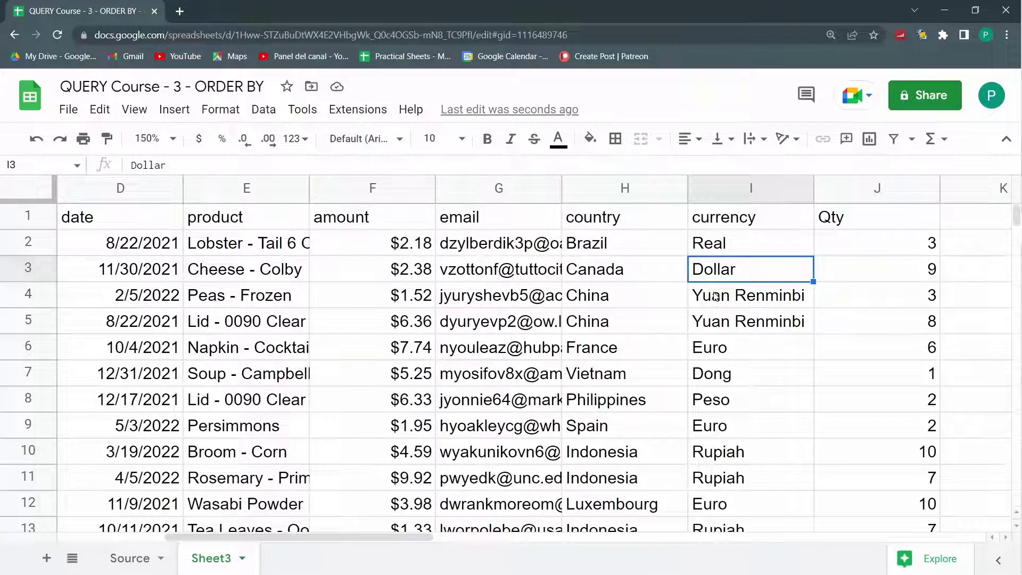
mouse_move(523, 242)
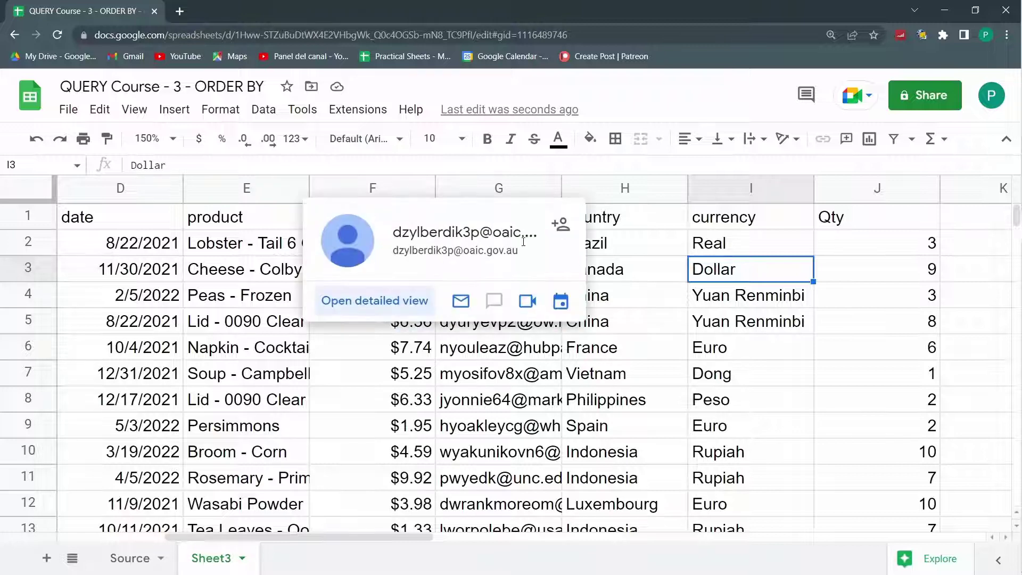
key(Left)
key(Left)
key(Left)
key(Left)
key(Left)
key(Left)
key(Left)
key(Left)
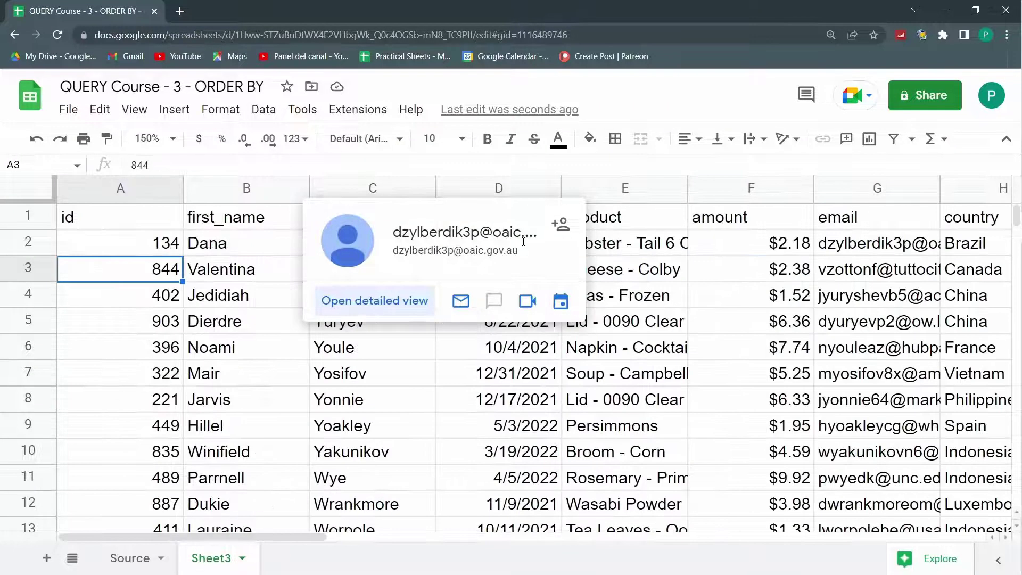
click(269, 329)
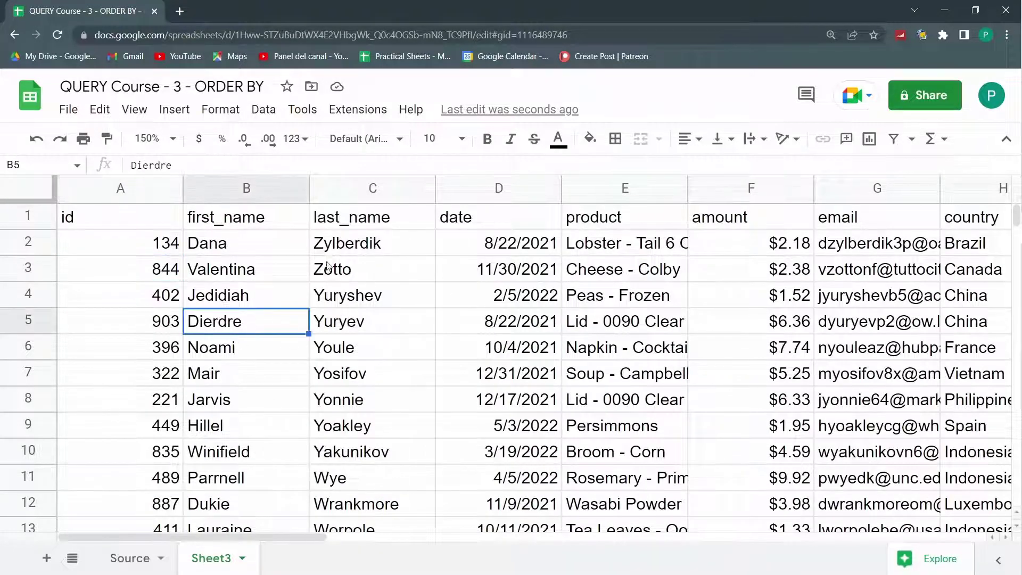
key(Up)
key(Up)
key(Up)
key(Right)
key(Right)
key(Right)
key(Right)
key(Right)
key(Right)
key(Right)
key(Right)
key(Right)
key(Left)
key(Left)
key(Left)
key(Left)
key(Left)
key(Left)
key(Left)
key(Left)
key(Left)
key(Left)
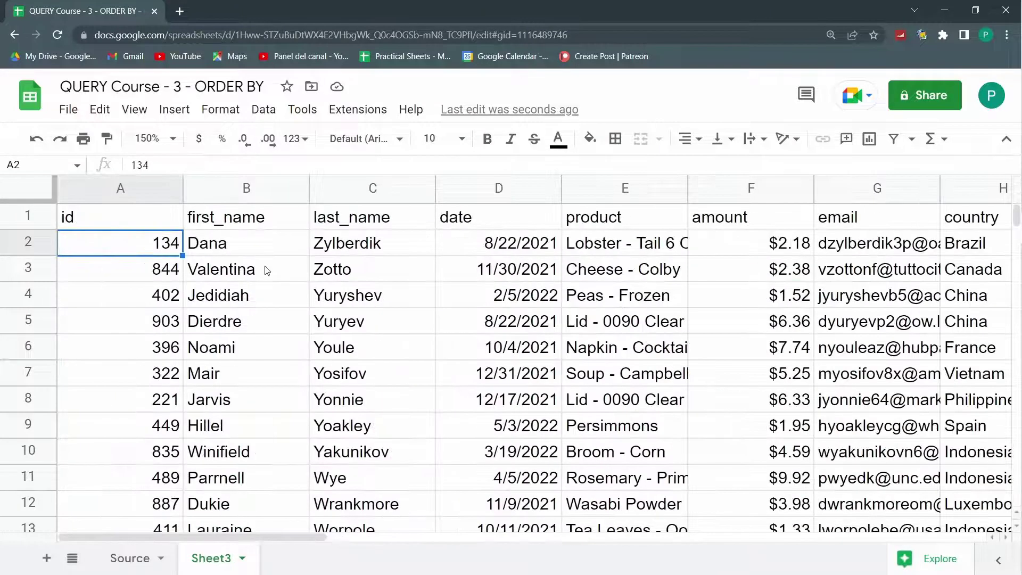
key(Right)
key(Right)
key(Right)
key(Right)
key(Right)
key(Right)
key(Right)
key(Right)
key(Right)
key(Right)
key(Right)
key(Right)
key(Right)
key(Left)
key(Left)
key(Left)
key(Left)
key(Left)
key(Left)
key(Left)
key(Left)
key(Left)
key(Left)
key(Left)
key(Left)
key(Left)
click(147, 217)
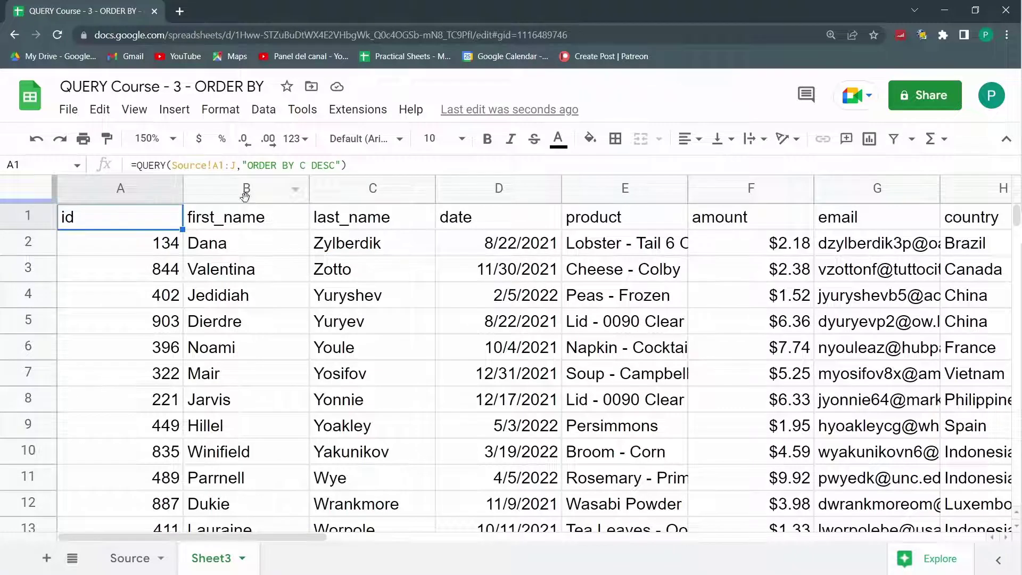
Change the sort to "ORDER BY J DESC" to rank orders by Qty.
key(Return)
double_click(318, 215)
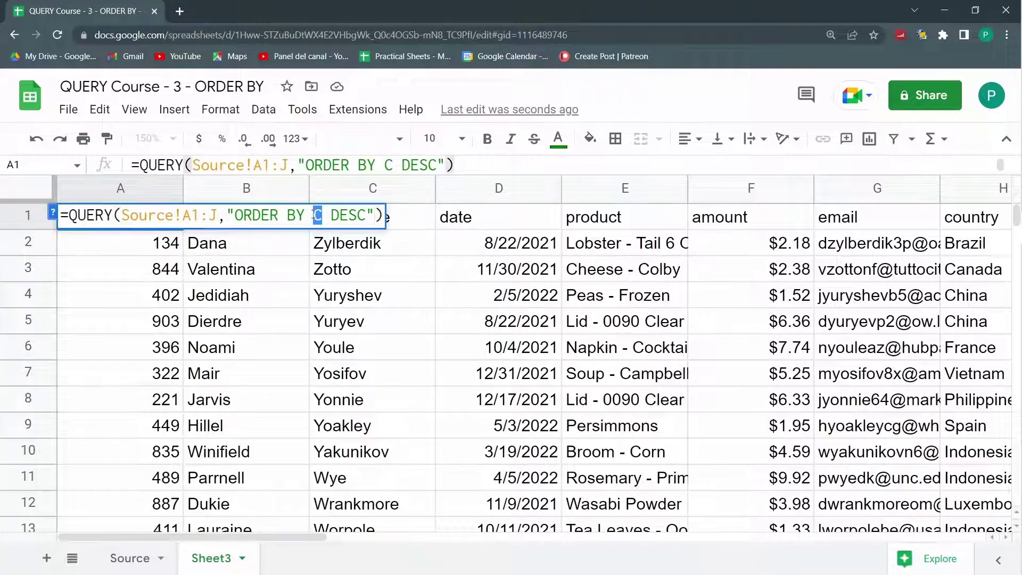
text(J)
key(Return)
key(Left)
key(Left)
key(Left)
key(Left)
key(Left)
key(Left)
key(Left)
key(Left)
key(Left)
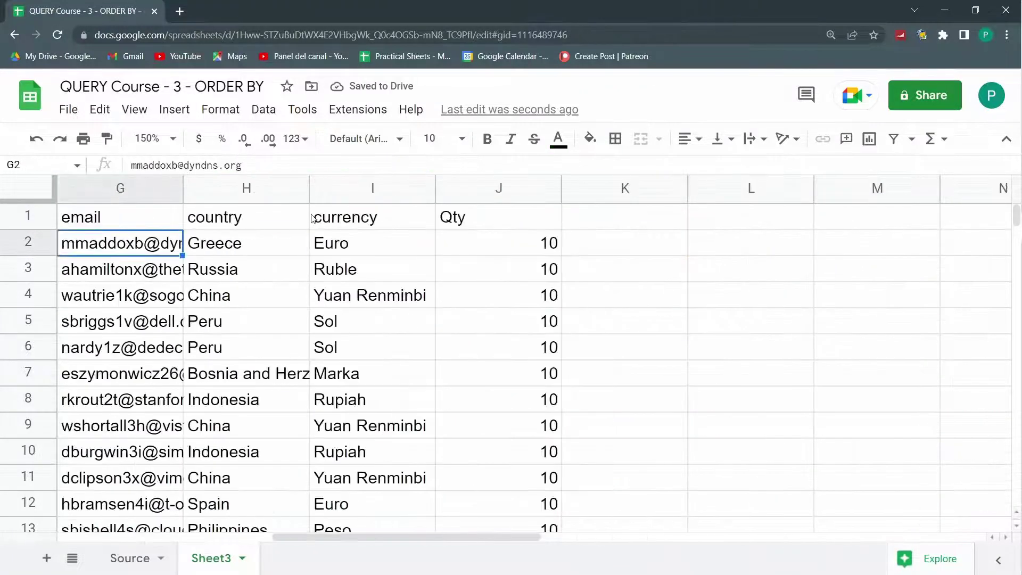
key(Right)
key(Right)
key(Right)
Check the Qty 10 rows, then position the cursor after DESC in A1's formula.
key(Down)
key(Down)
key(Down)
key(Down)
key(Down)
key(Down)
key(Down)
key(Down)
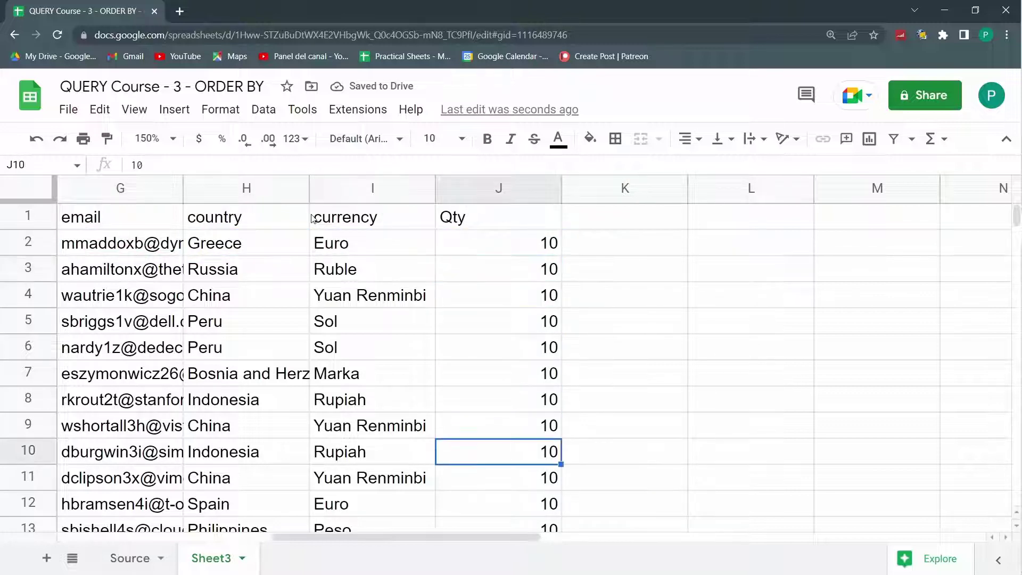
key(Left)
key(Left)
key(Left)
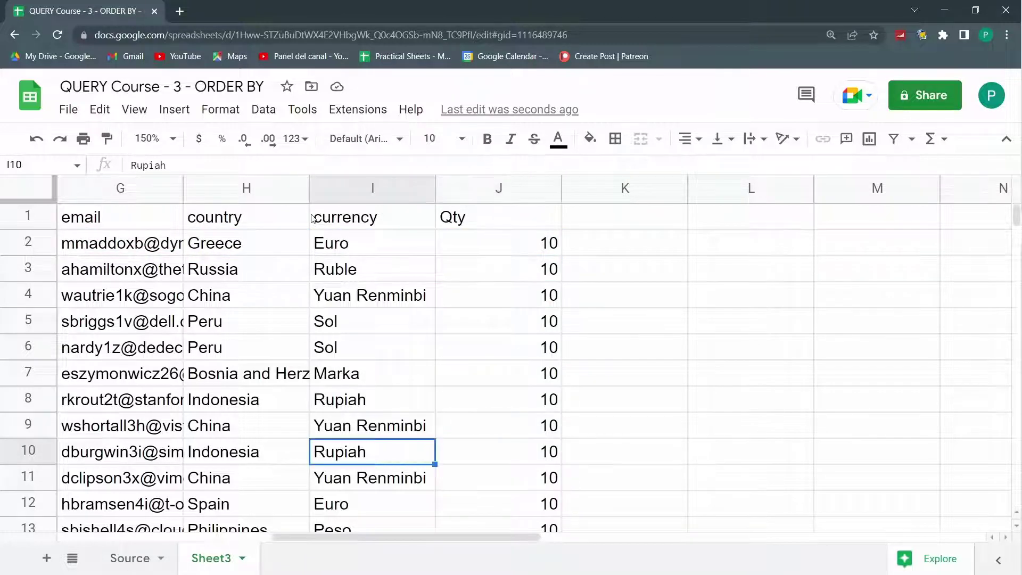
key(Left)
key(Left)
key(Left)
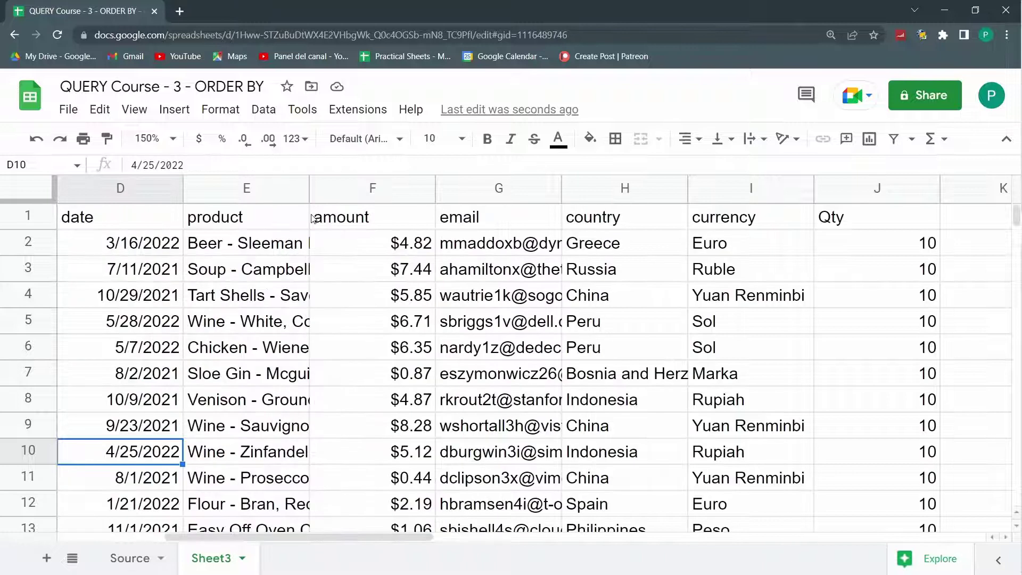
key(Left)
key(Left)
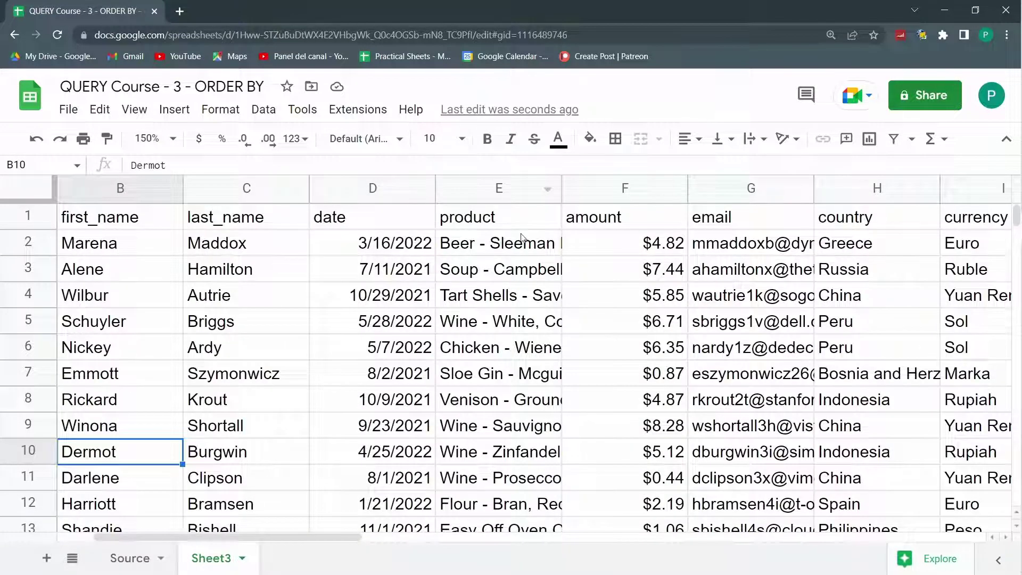
drag(164, 269, 1, 285)
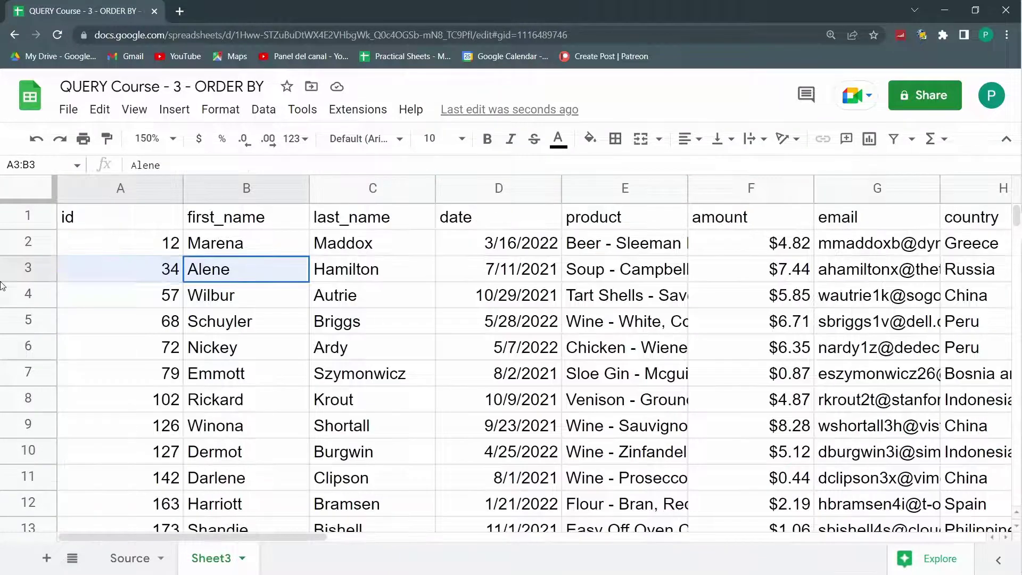
click(154, 220)
key(F2)
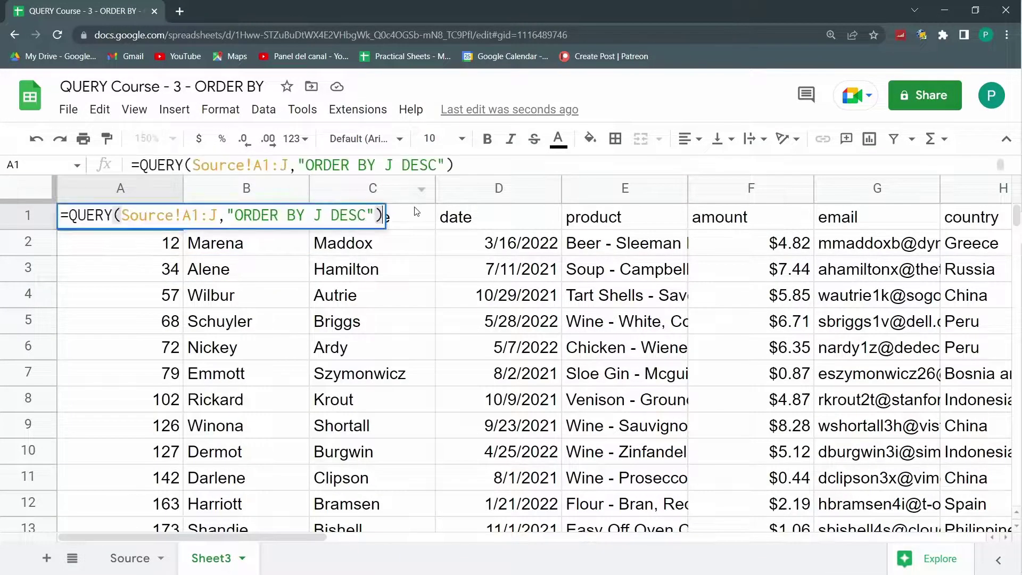
click(367, 219)
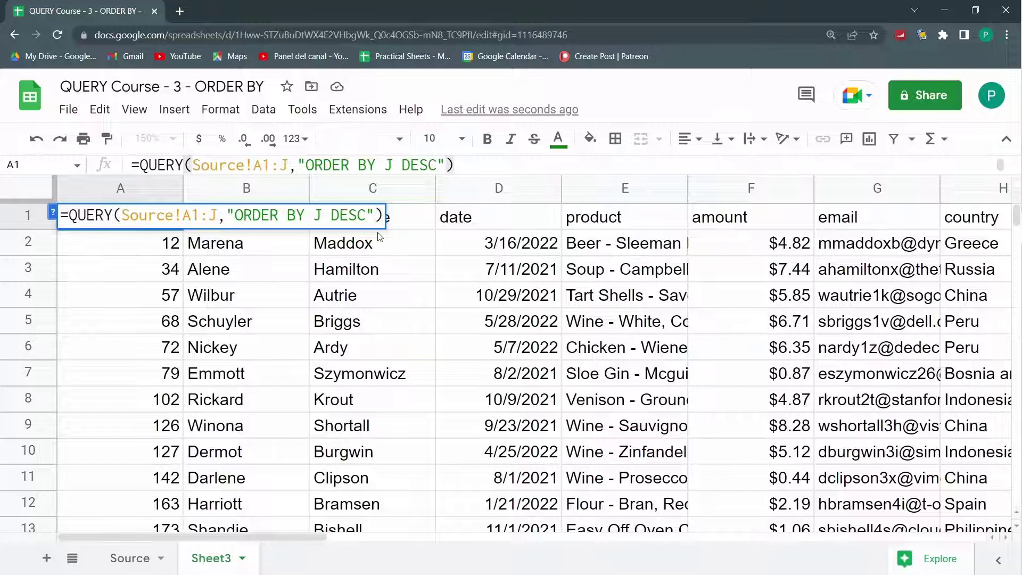
Append ", F ASC" so the query sorts by "ORDER BY J DESC, F ASC".
text(, )
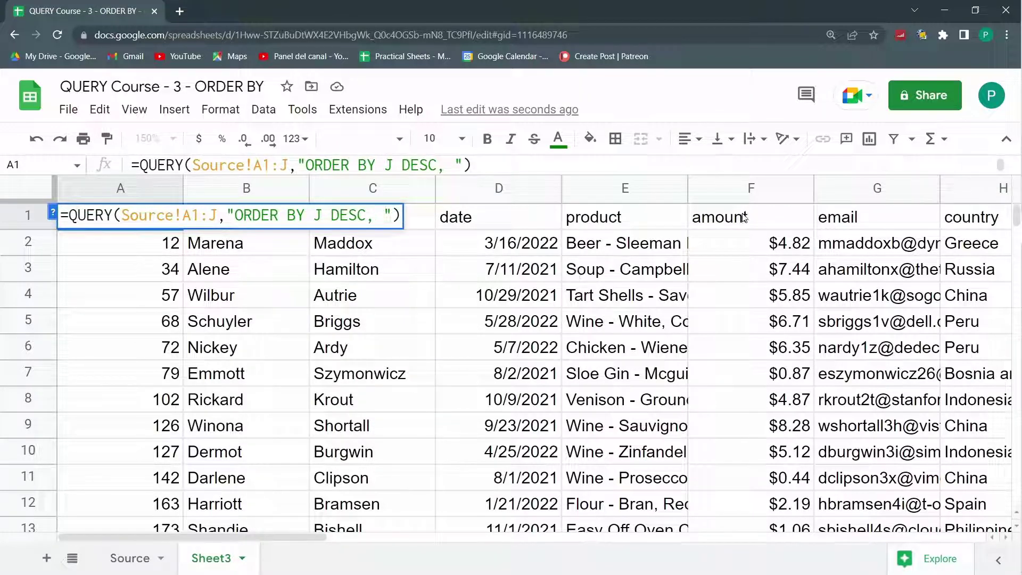
text(F ASC)
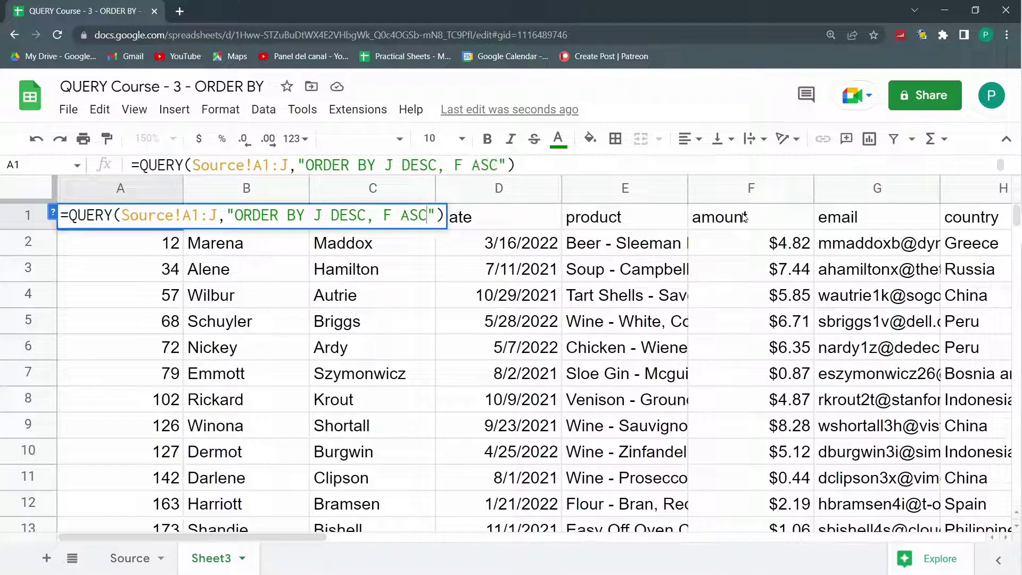
key(Return)
key(Right)
key(Right)
key(Right)
key(Right)
key(Right)
key(Right)
key(Right)
key(Right)
key(Right)
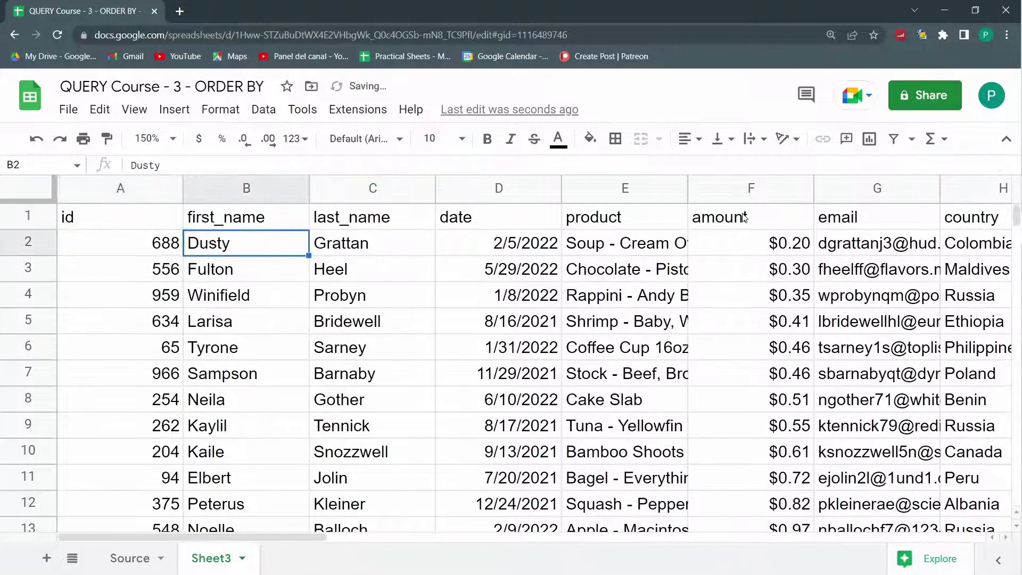
key(Right)
key(Right)
Check Qty and amount values in rows 2–10 to confirm the secondary sort.
key(Left)
key(Left)
key(Left)
key(Down)
key(Left)
key(Left)
key(Left)
key(Left)
key(Right)
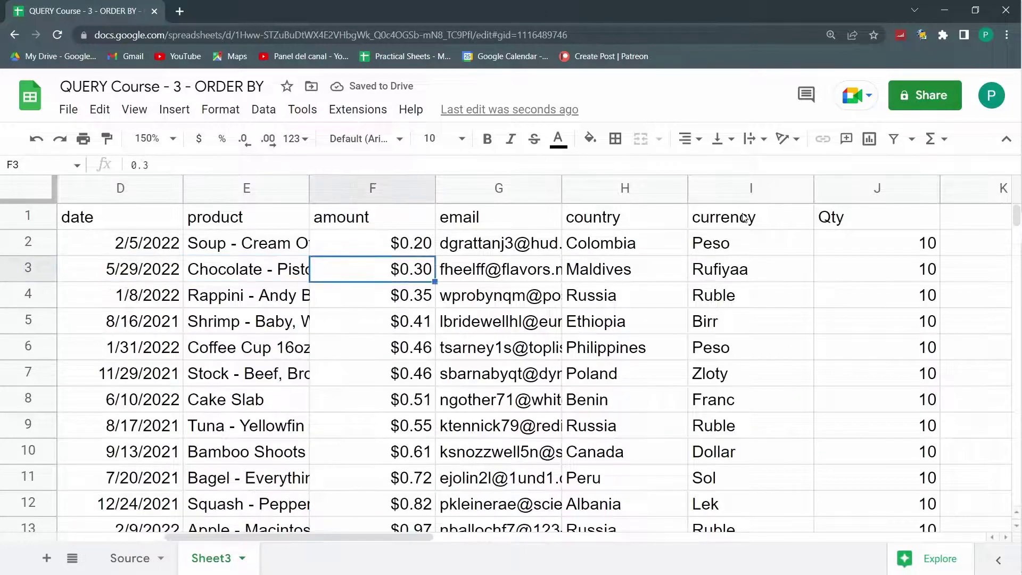
key(Up)
key(Down)
key(Down)
key(Down)
key(Down)
key(Down)
key(Down)
key(Down)
key(Down)
key(Left)
key(Left)
key(Left)
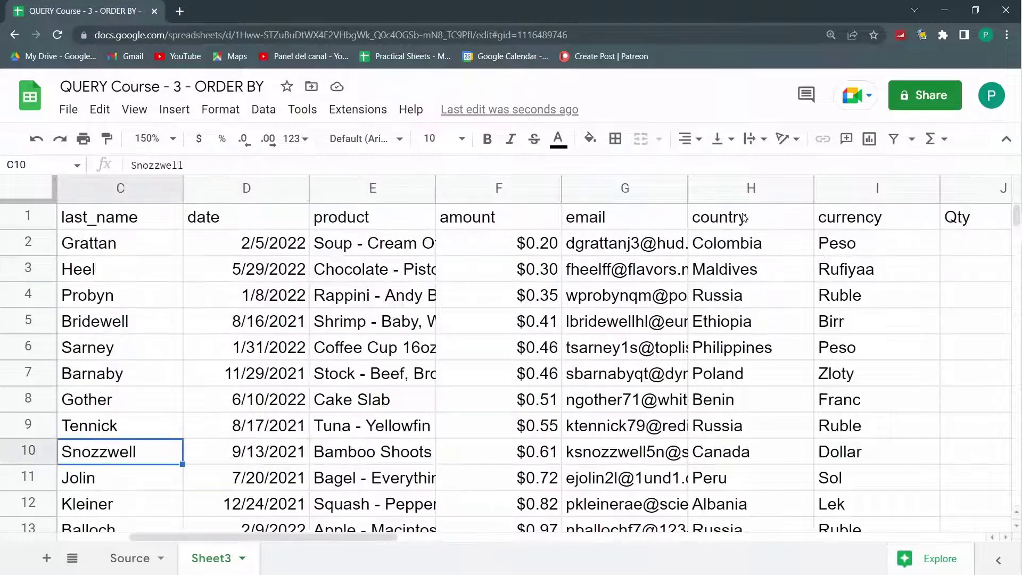
key(Left)
key(Left)
key(Right)
key(Right)
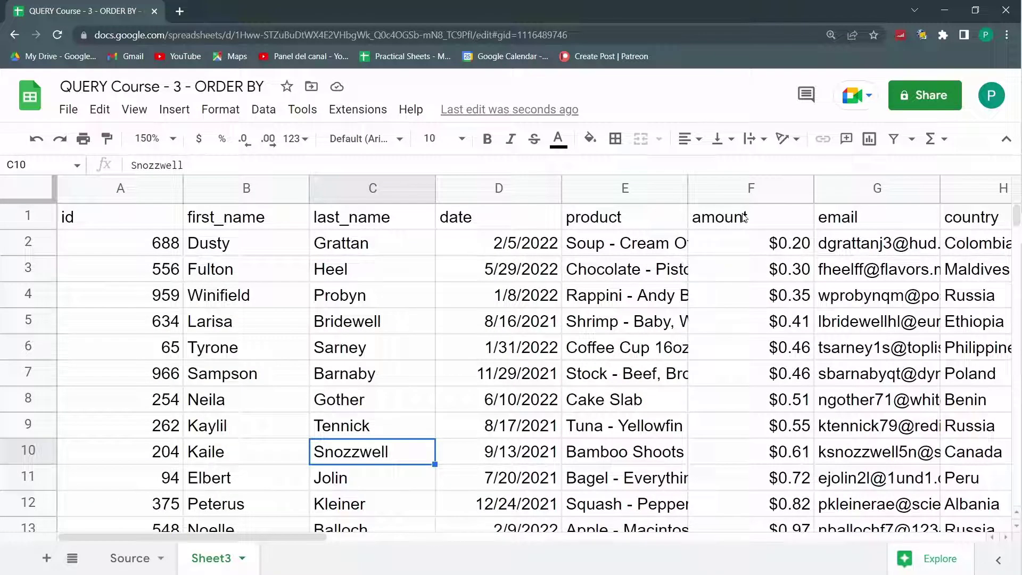
click(165, 228)
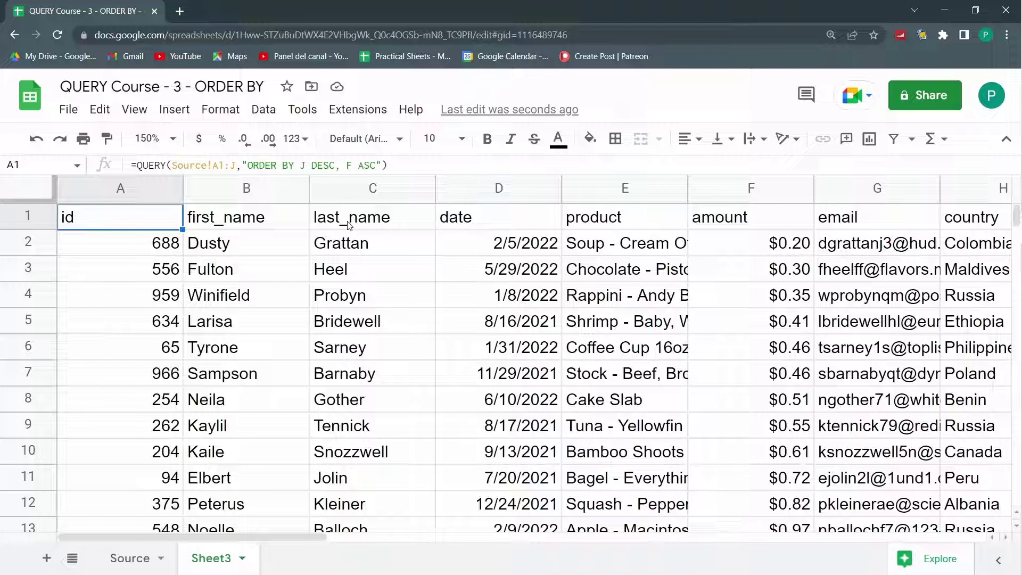
key(F2)
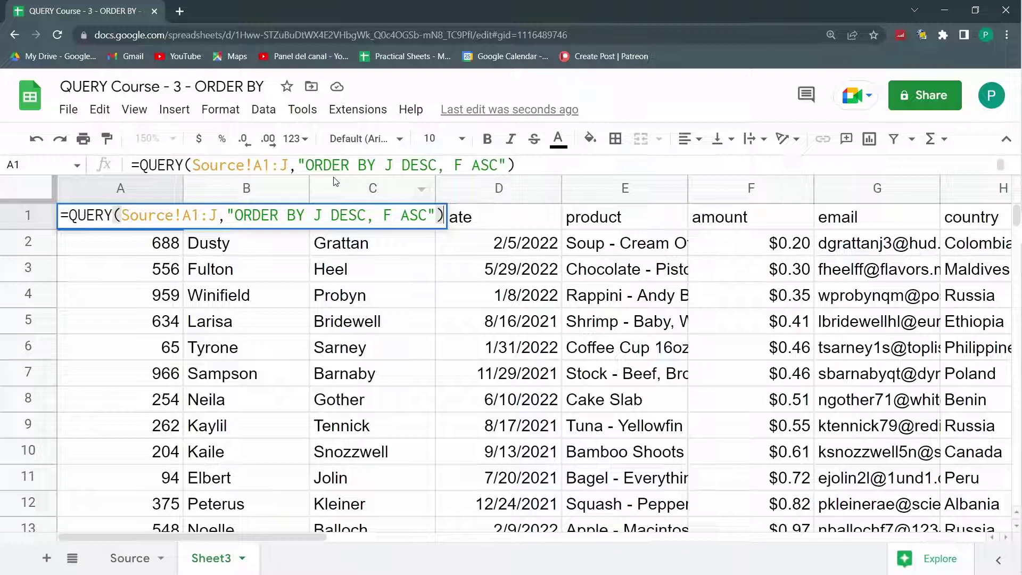
key(Escape)
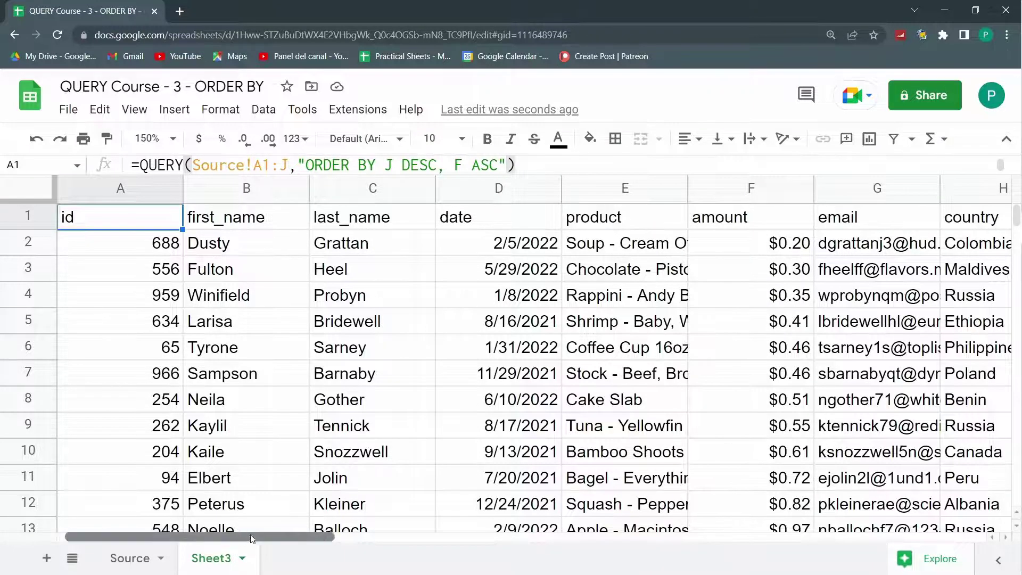
drag(257, 536, 410, 519)
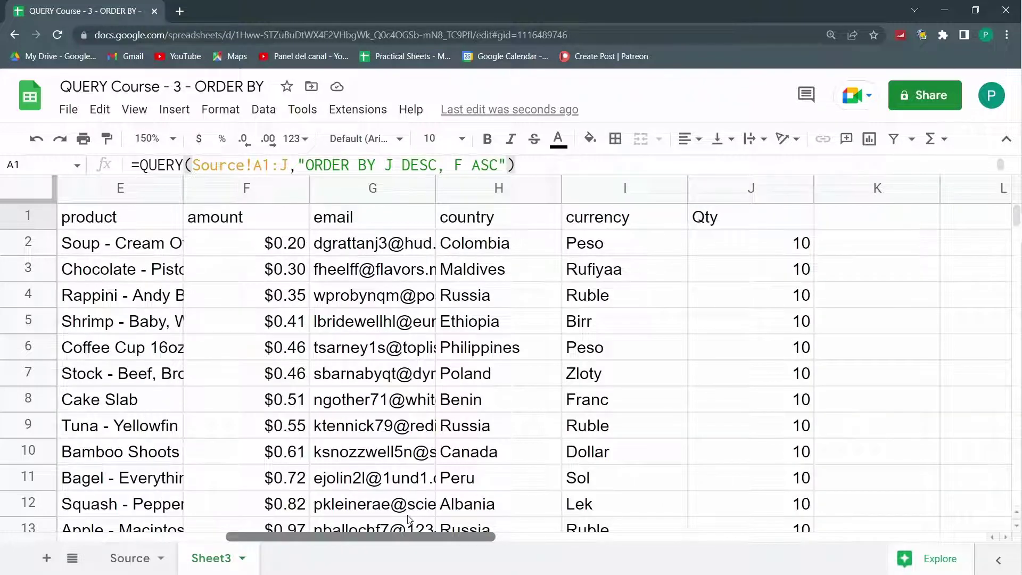
drag(412, 536, 251, 533)
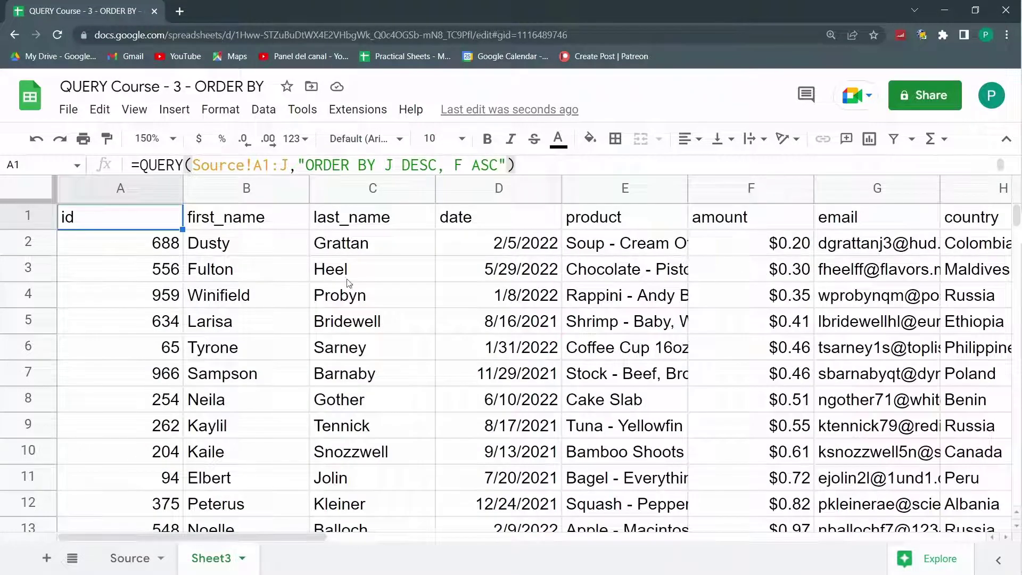
Insert "SELECT B,D,E,F,H" before the ORDER BY clause in A1's query.
key(Return)
click(237, 217)
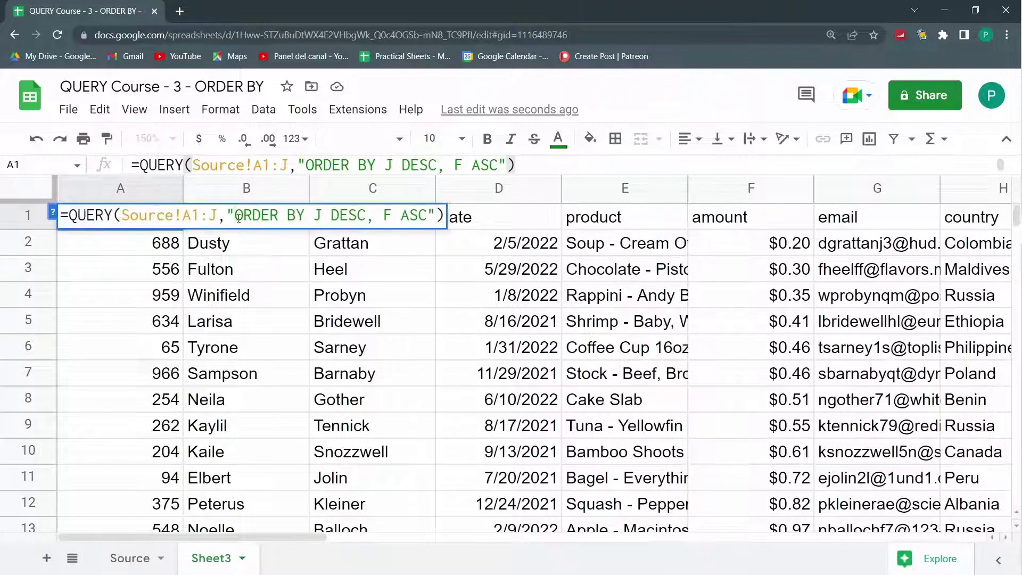
text(SELEC)
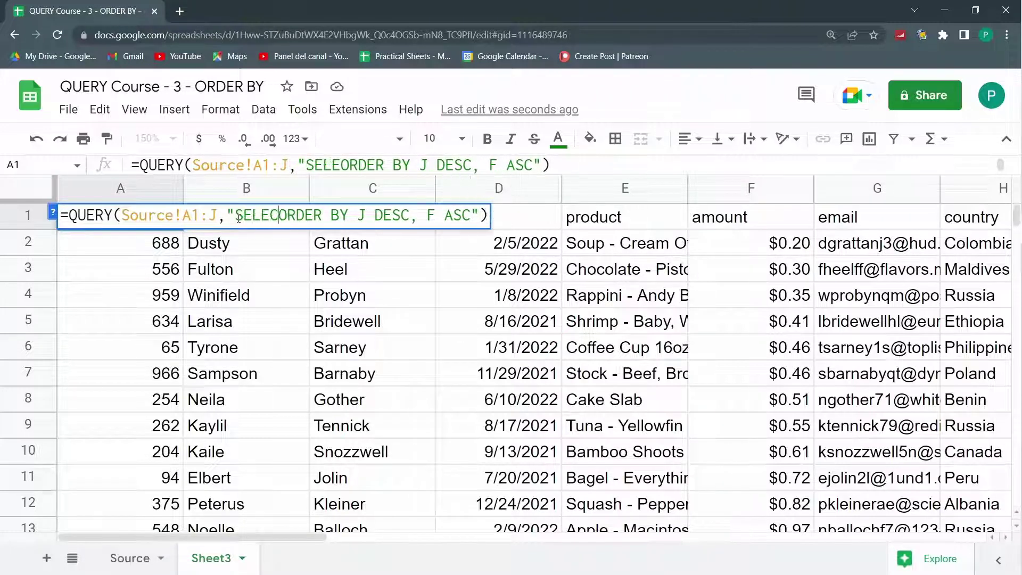
text(T B)
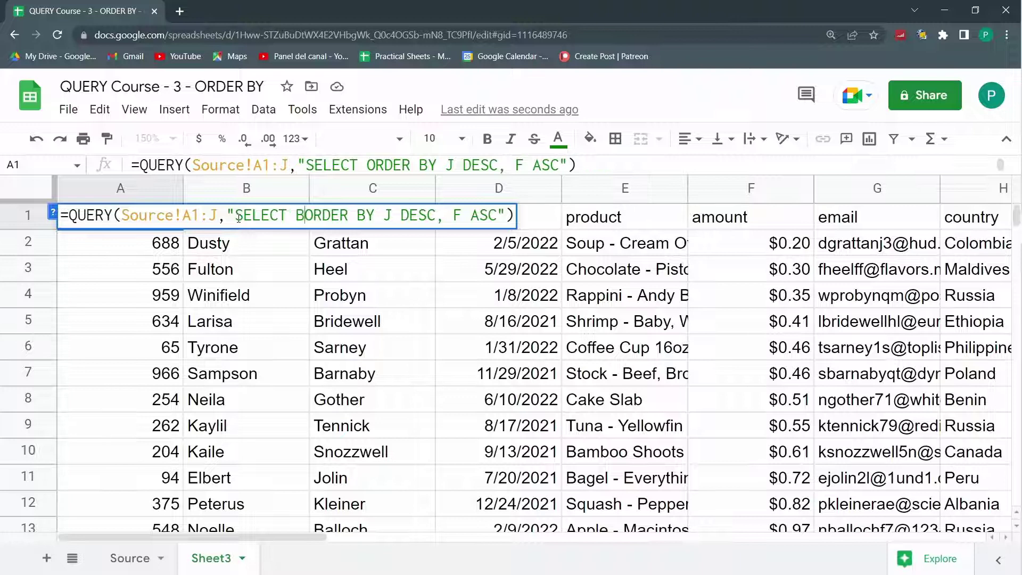
text(,D)
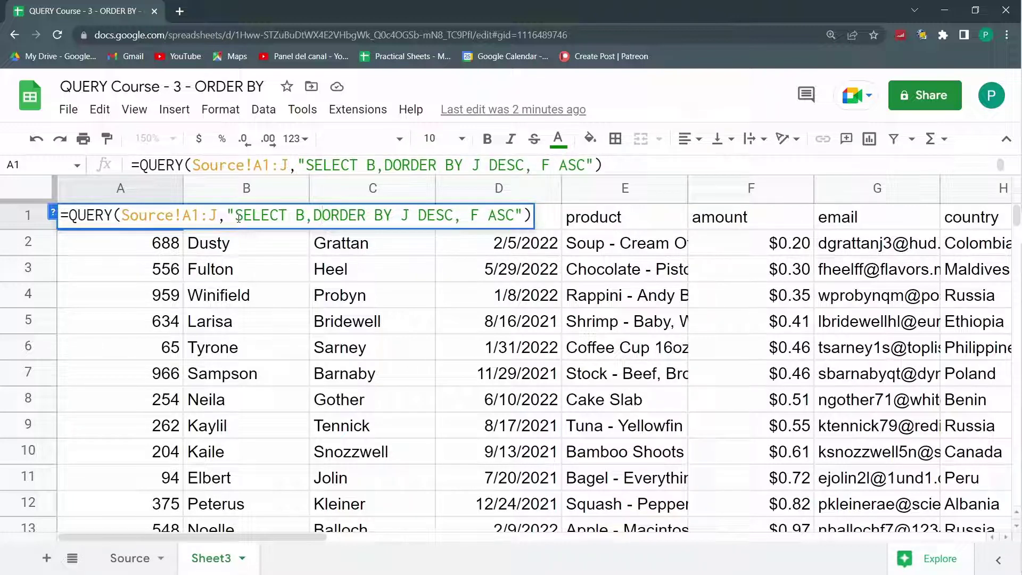
text(,E,F)
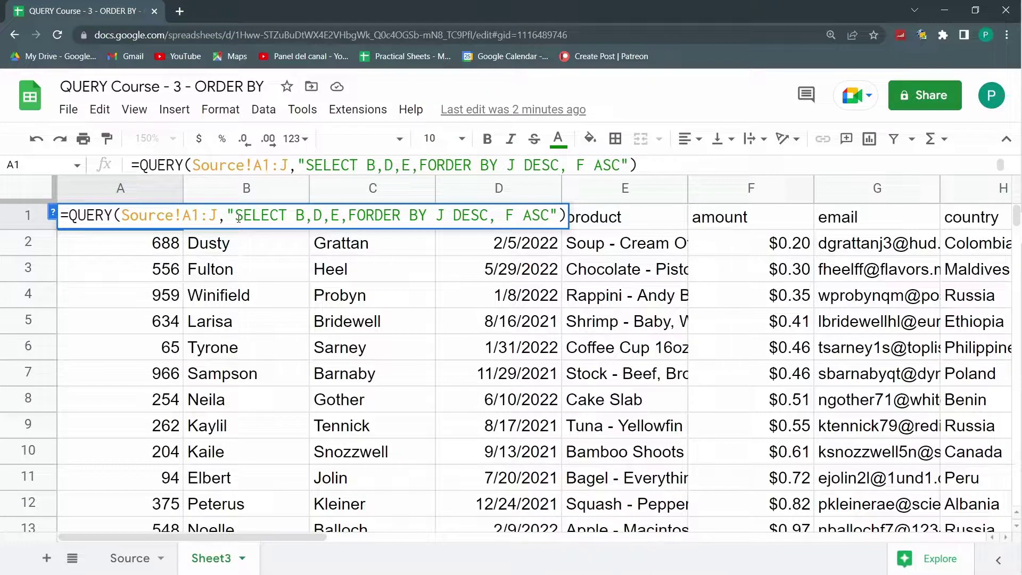
text(,H)
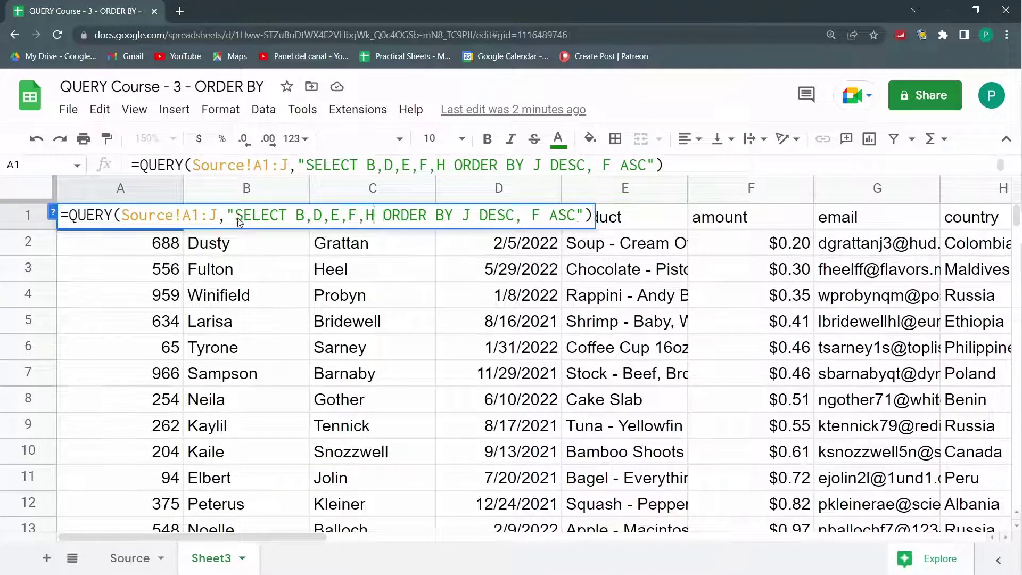
key(Return)
key(Up)
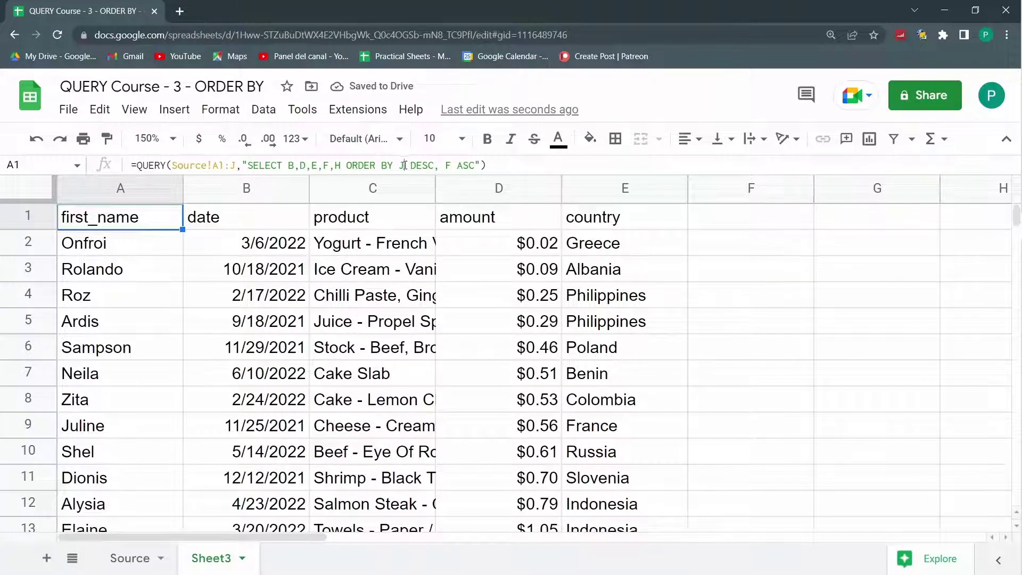
double_click(403, 165)
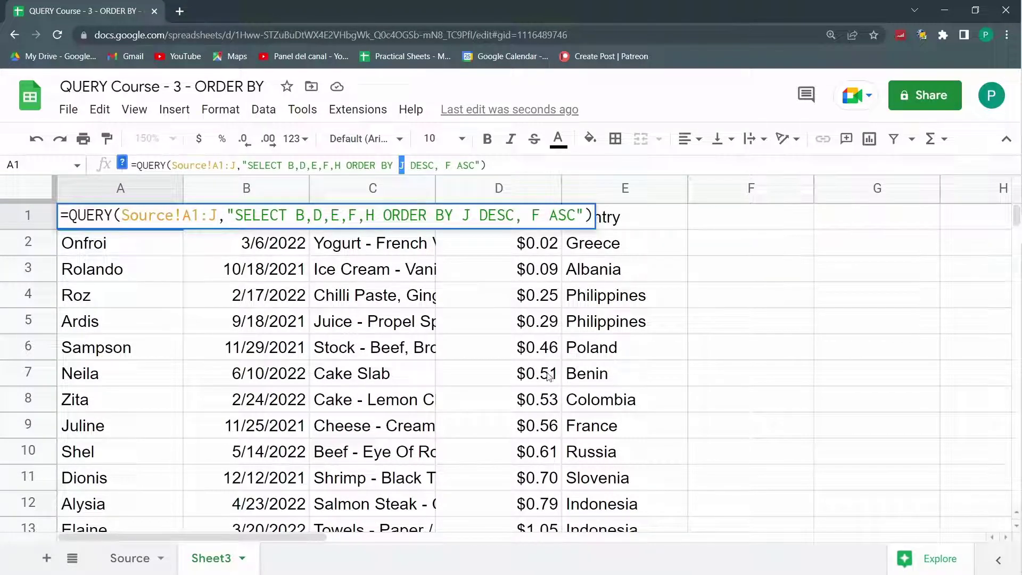
key(Escape)
Auto-fit columns A to E to their contents.
click(556, 299)
drag(618, 183, 498, 186)
drag(329, 216, 133, 192)
double_click(183, 189)
Move the SELECT B,D,E,F,H clause after ORDER BY and view the resulting #VALUE! error.
click(144, 219)
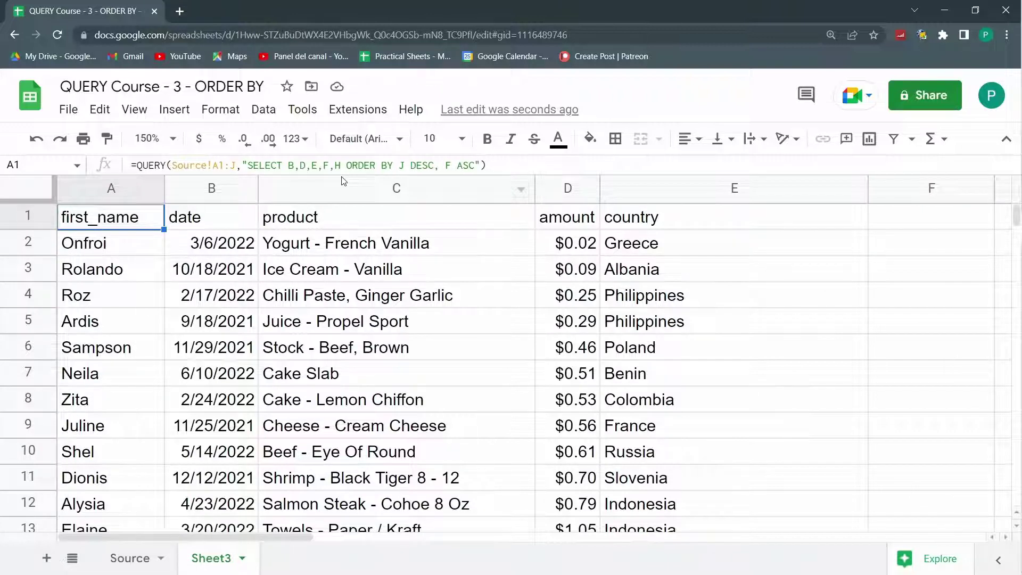
drag(347, 167, 252, 158)
key(ctrl+c)
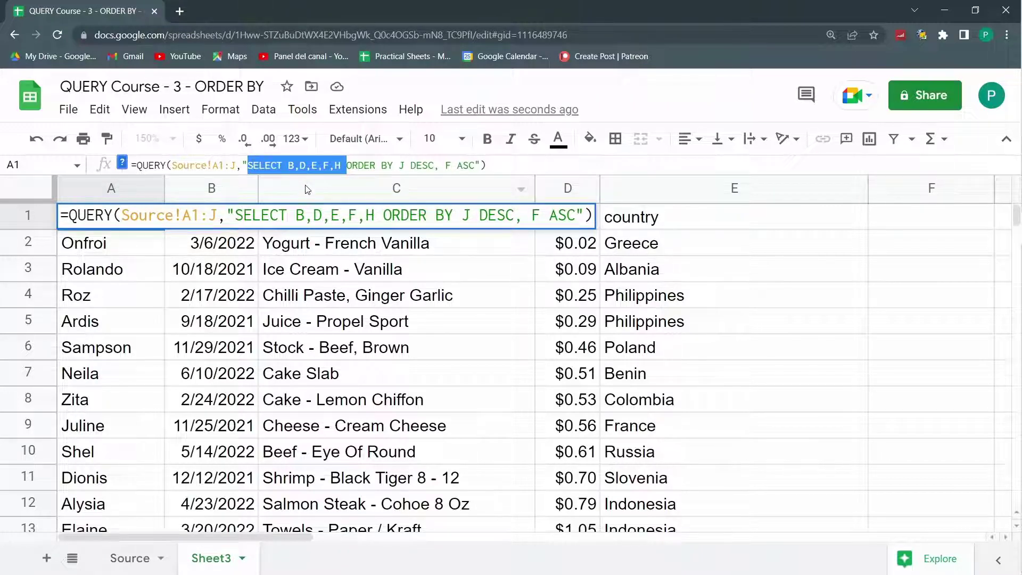
key(BackSpace)
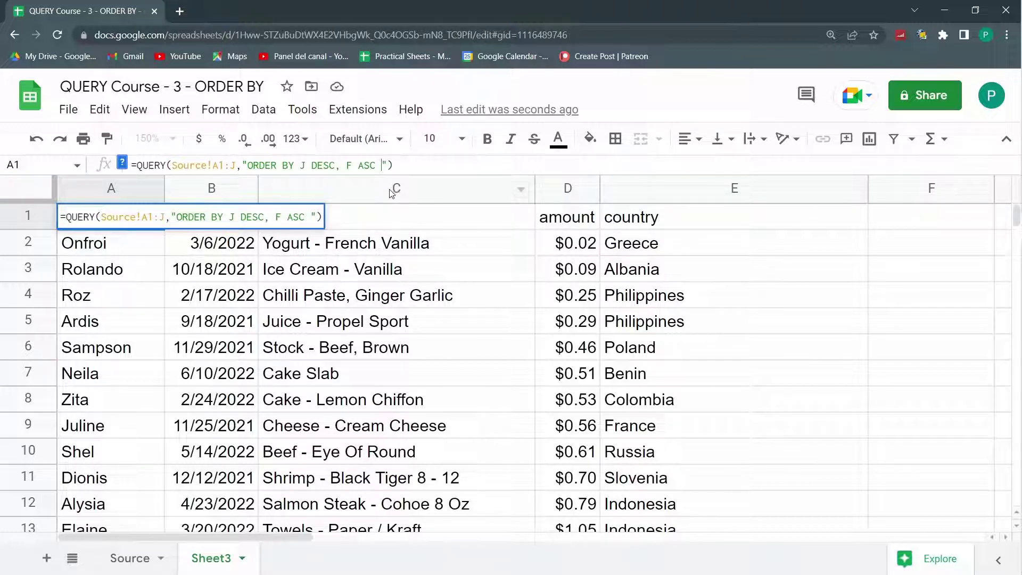
key(ctrl+v)
key(Return)
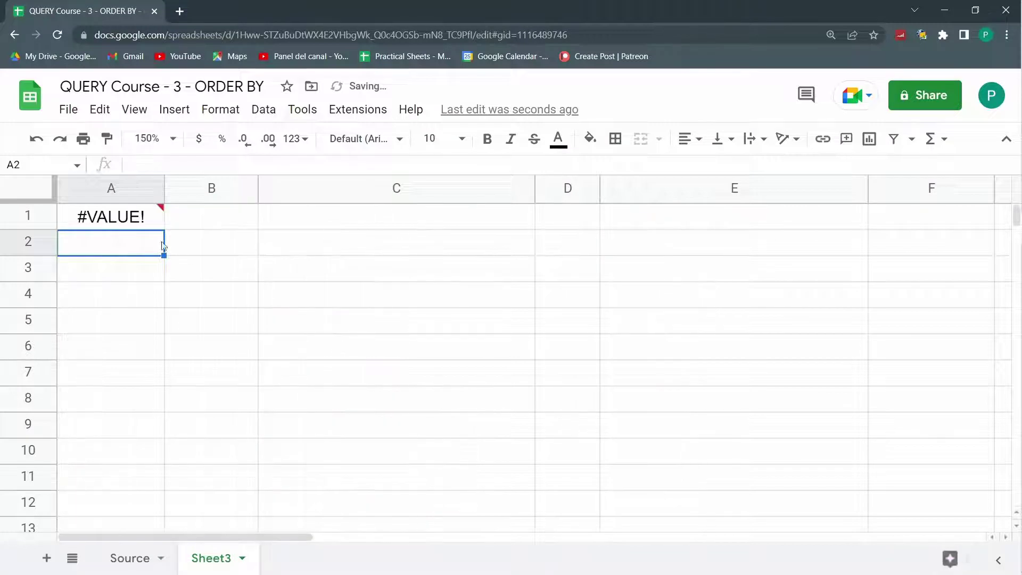
click(137, 217)
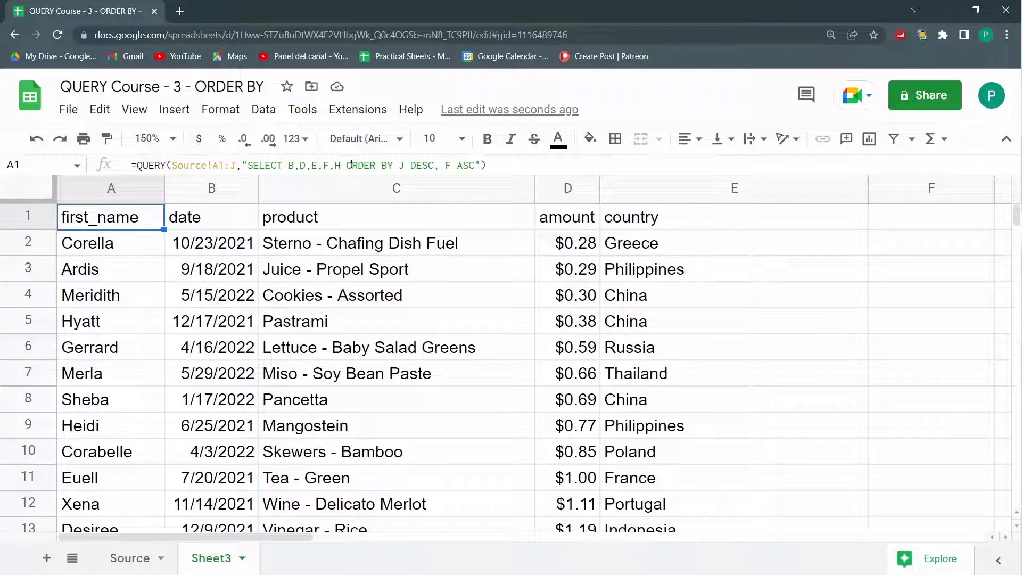
Insert 'WHERE F>1' before ORDER BY in A1's query so only amounts above 1 remain.
click(351, 165)
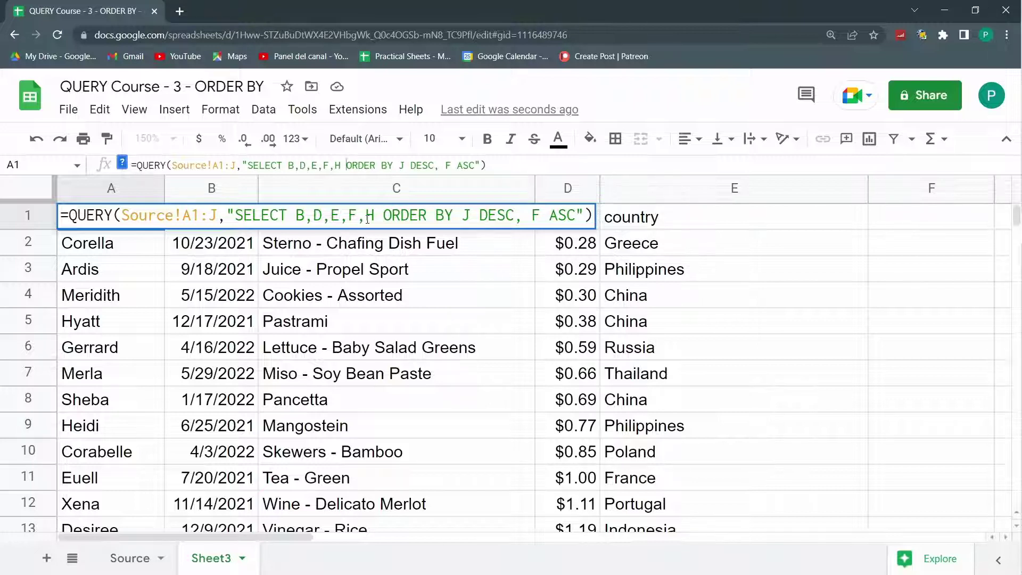
key(Escape)
key(Return)
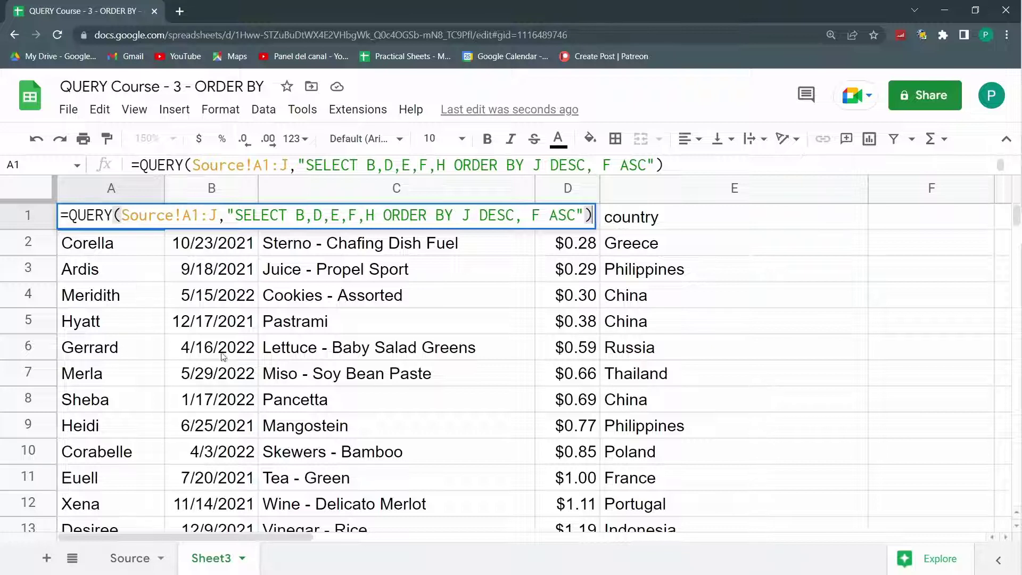
click(383, 215)
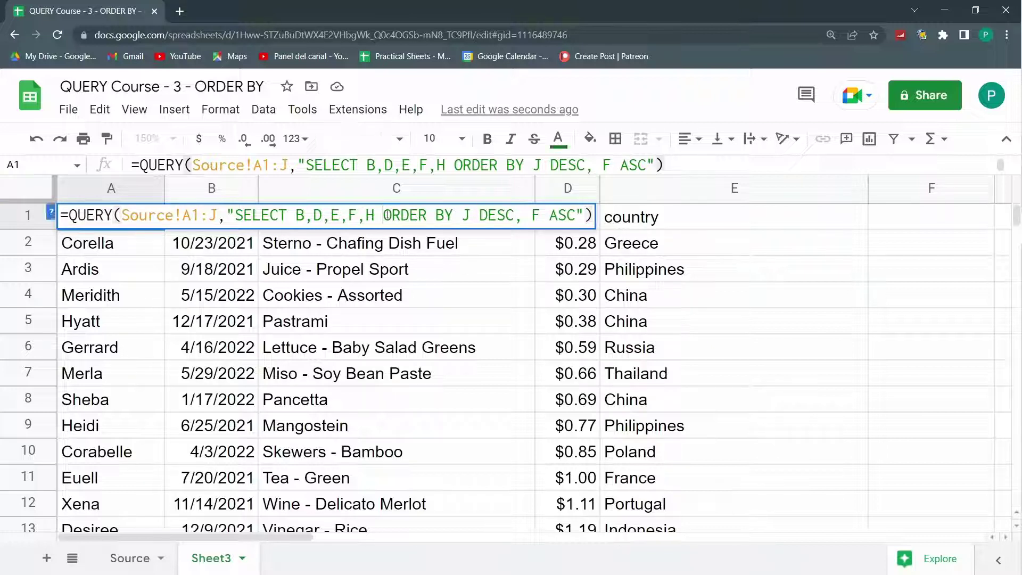
text(WHERE )
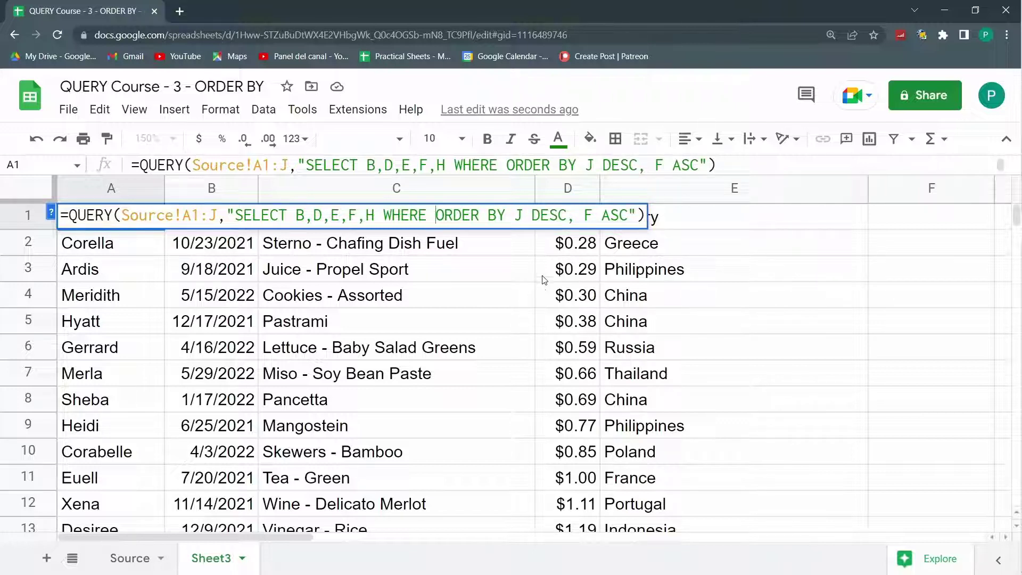
text(F>)
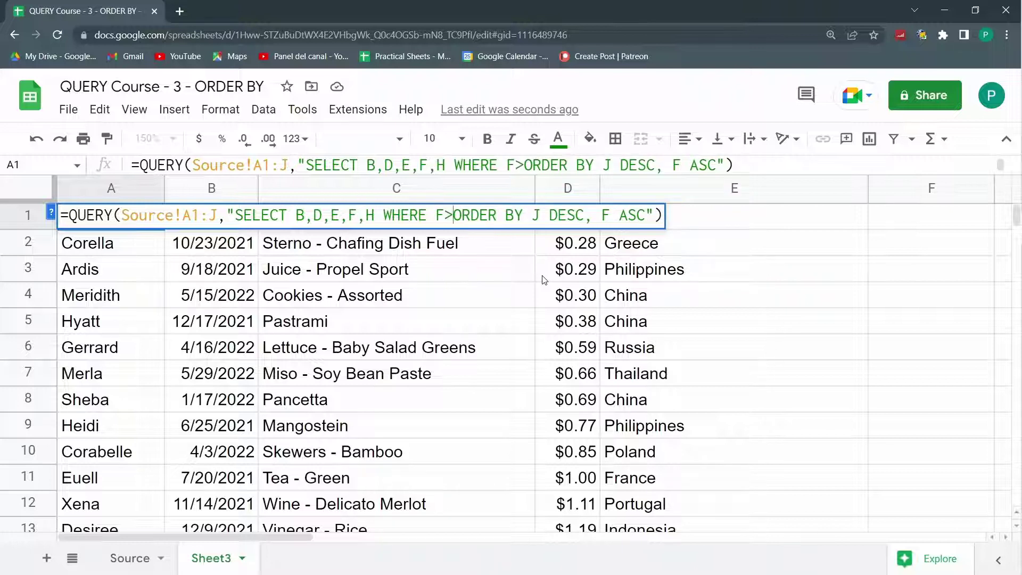
text(1)
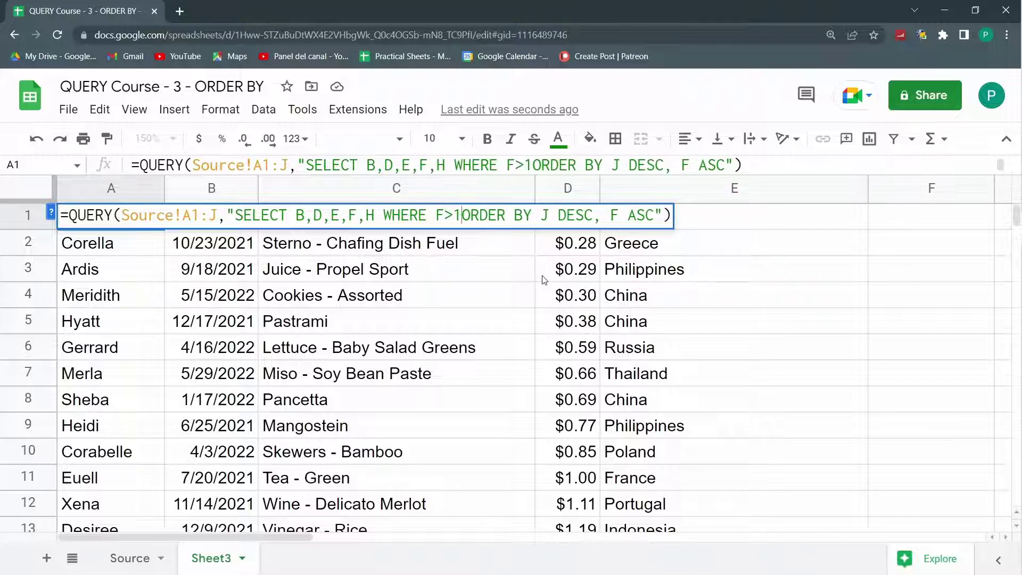
key(Return)
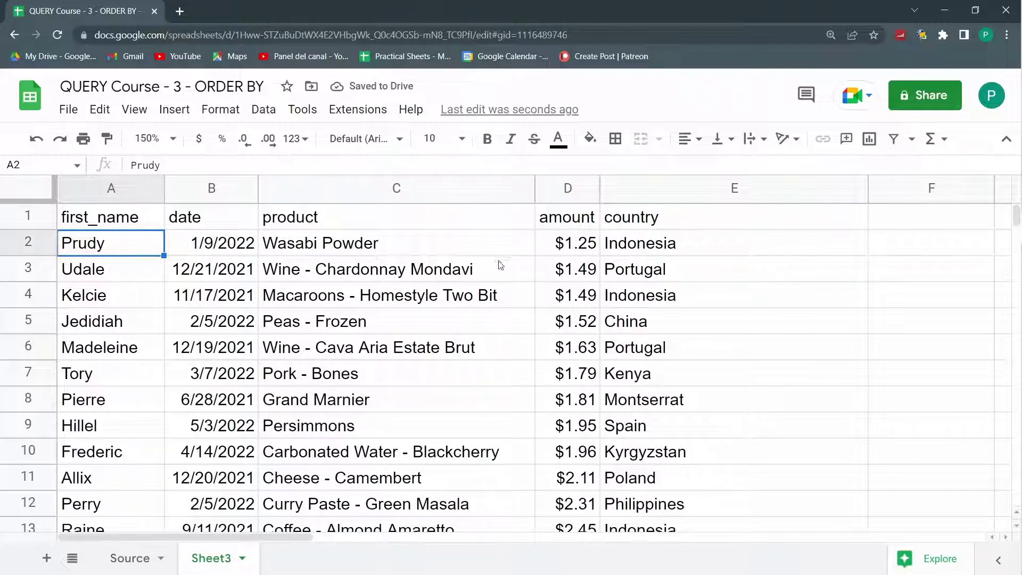
double_click(137, 223)
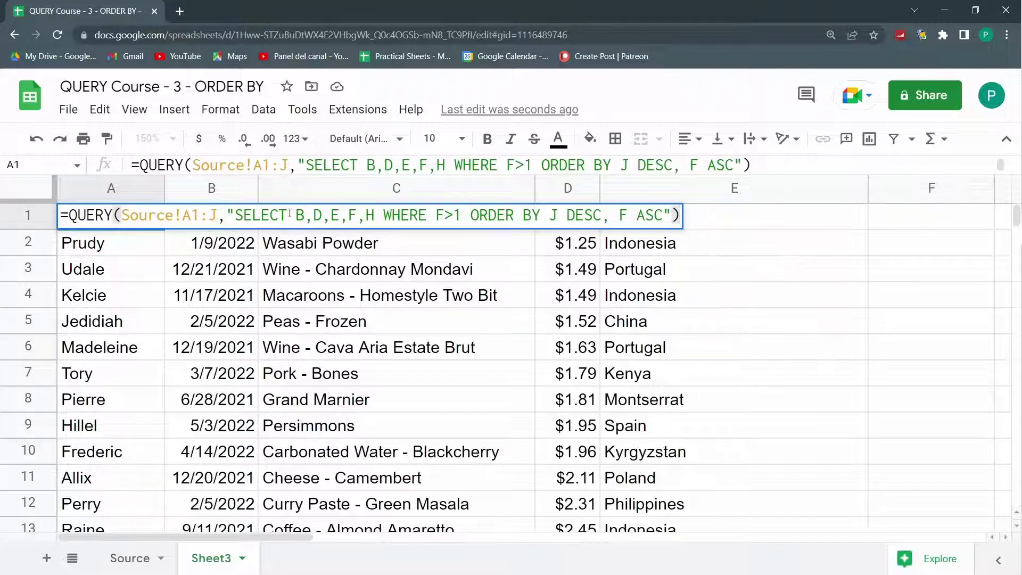
Change the A1 query's 'ORDER BY J DESC' to 'J ASC', keeping F ASC as the second sort.
drag(290, 214, 234, 217)
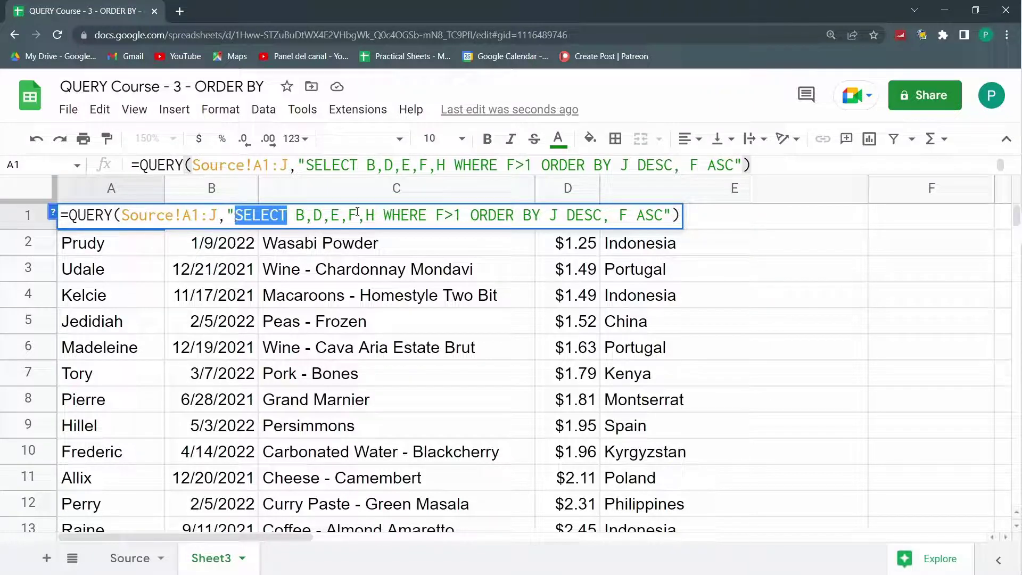
drag(430, 216, 374, 216)
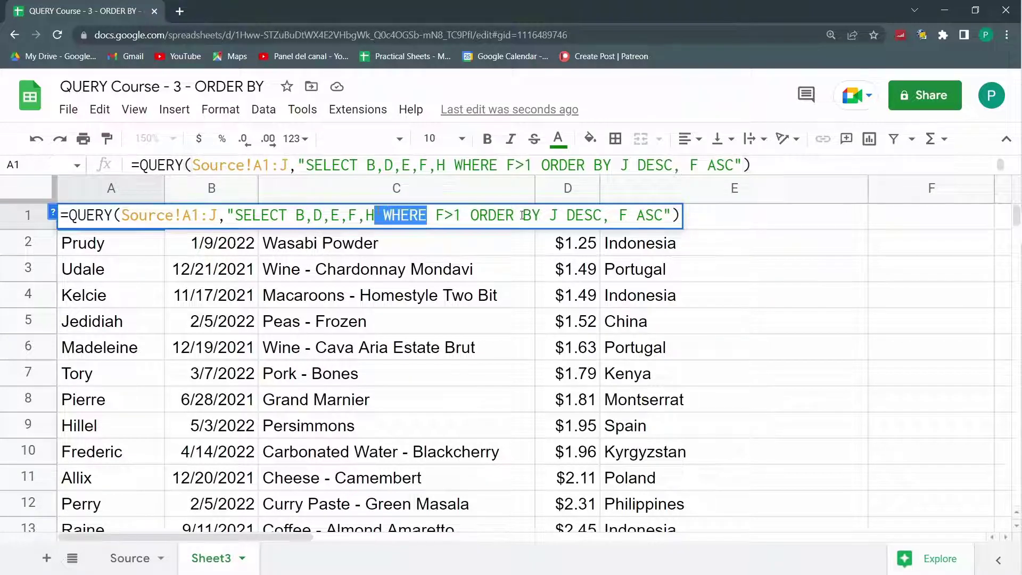
drag(541, 215, 470, 215)
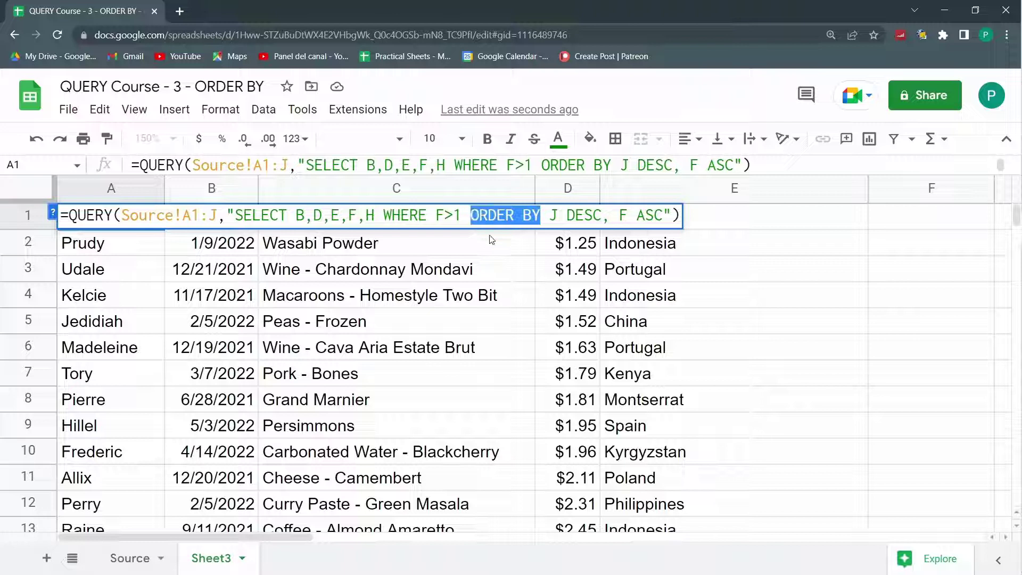
click(584, 215)
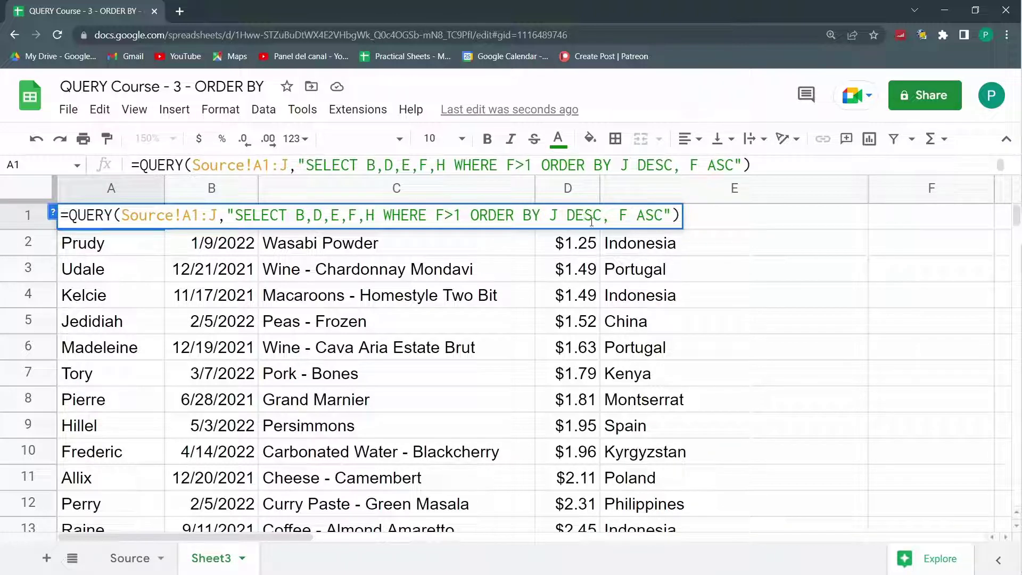
drag(585, 215, 566, 215)
text(A)
key(Return)
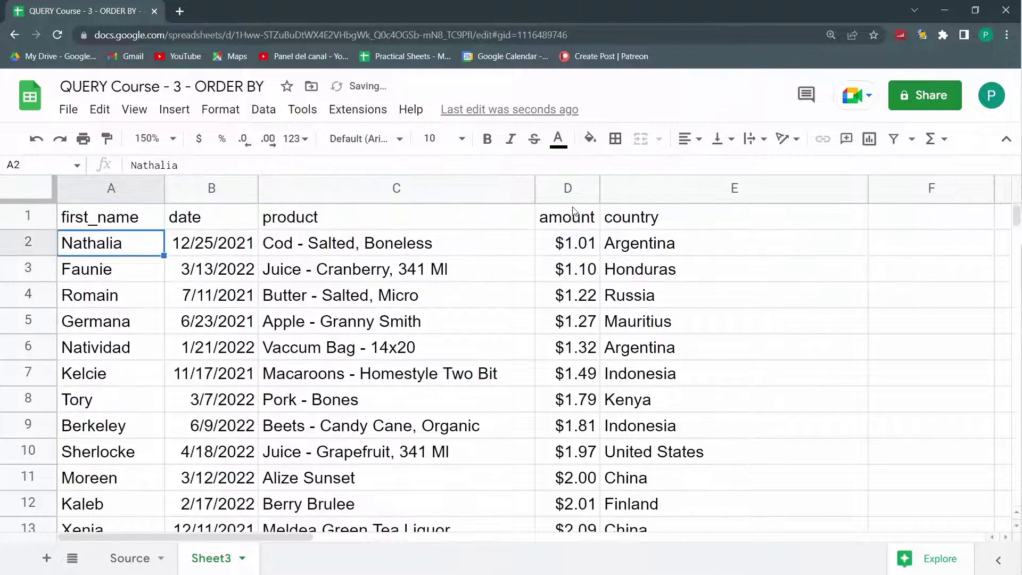
click(92, 223)
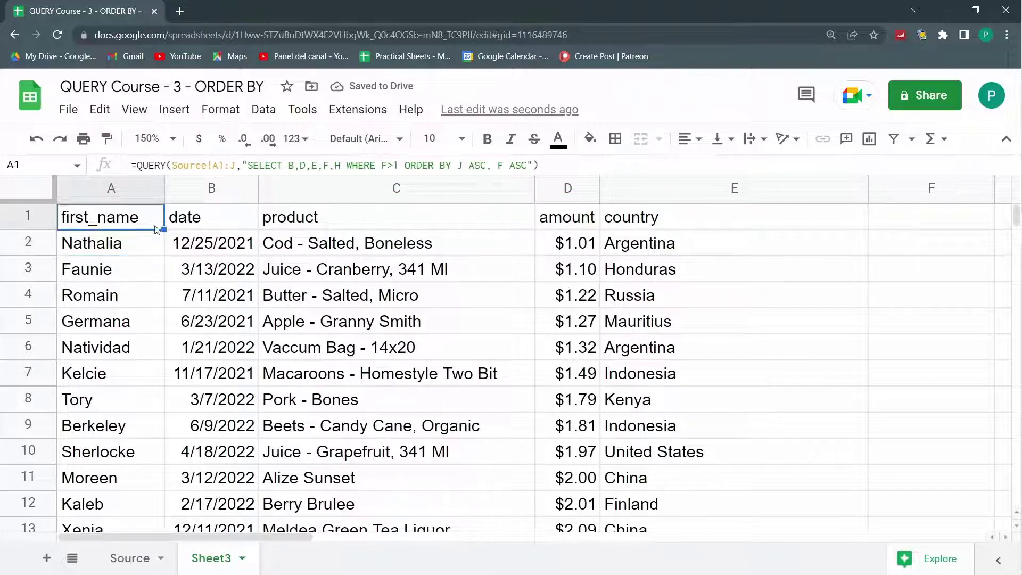
Delete the 'WHERE F>1' clause from A1's query and check the blank results below the headers.
click(403, 166)
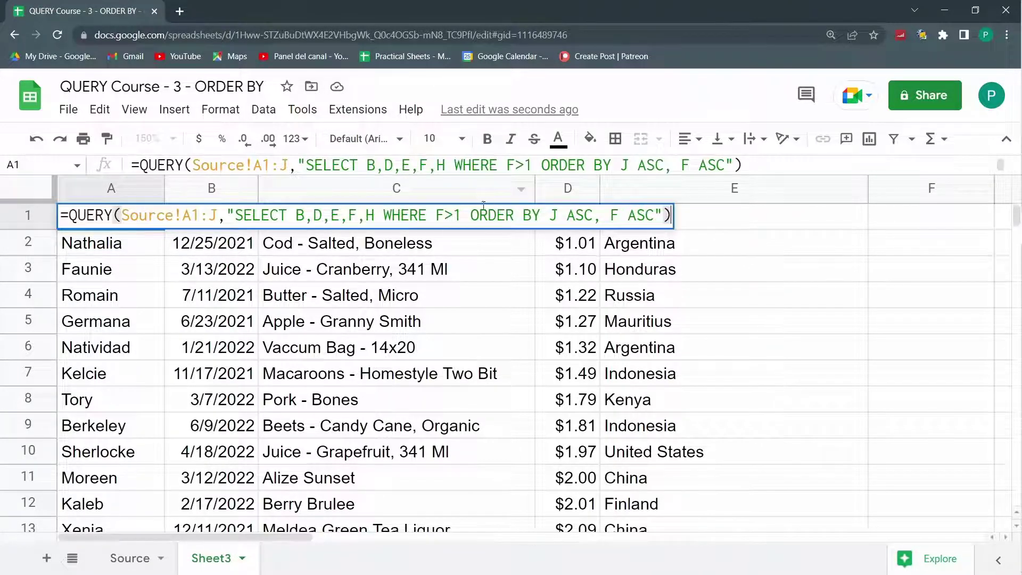
drag(461, 215, 382, 215)
key(BackSpace)
key(Return)
click(347, 249)
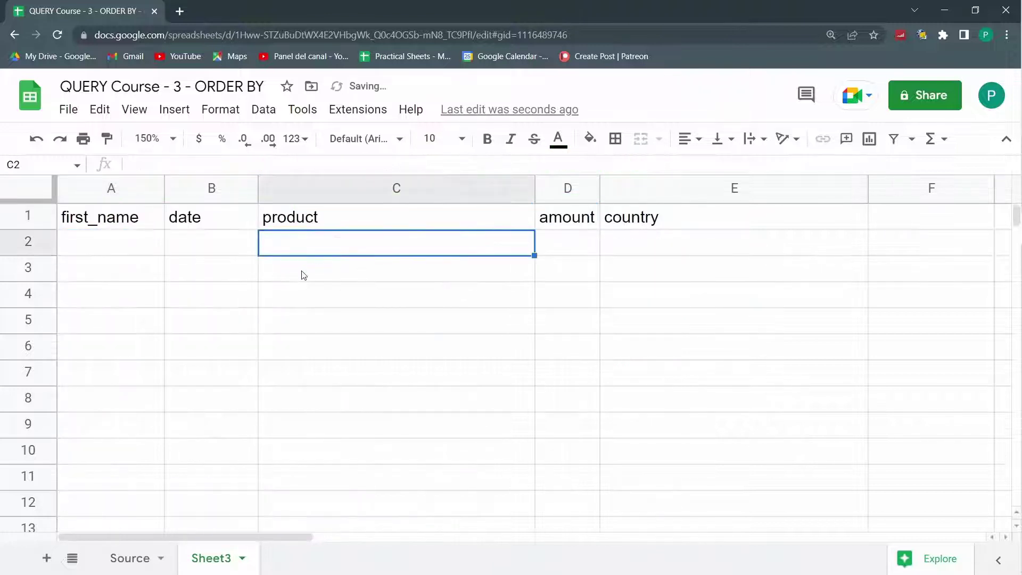
scroll(204, 270, down, 3)
scroll(204, 270, up, 3)
Inspect the A1 formula's source range and the empty A2 row without changing anything.
click(127, 216)
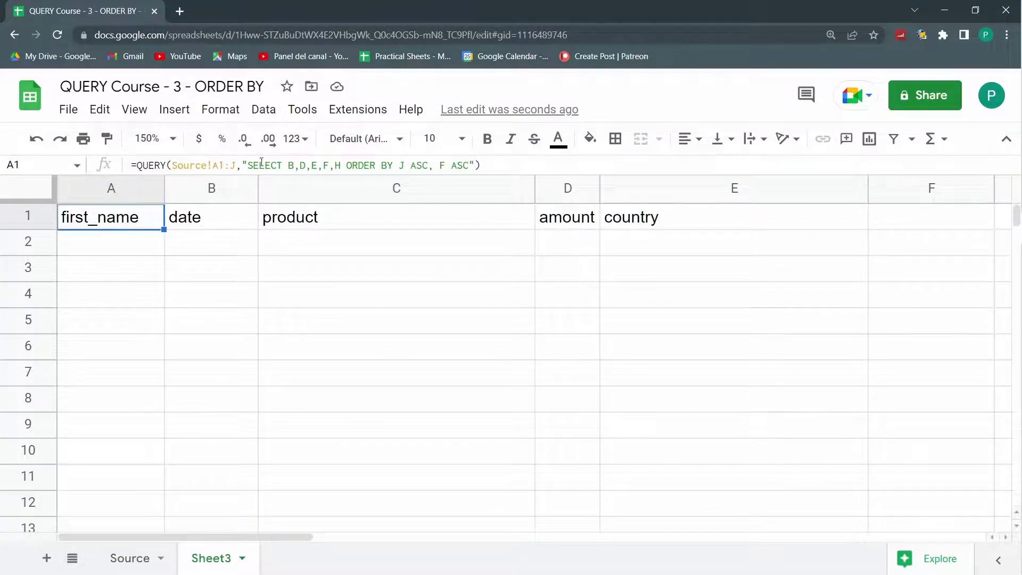
click(238, 165)
drag(237, 165, 227, 166)
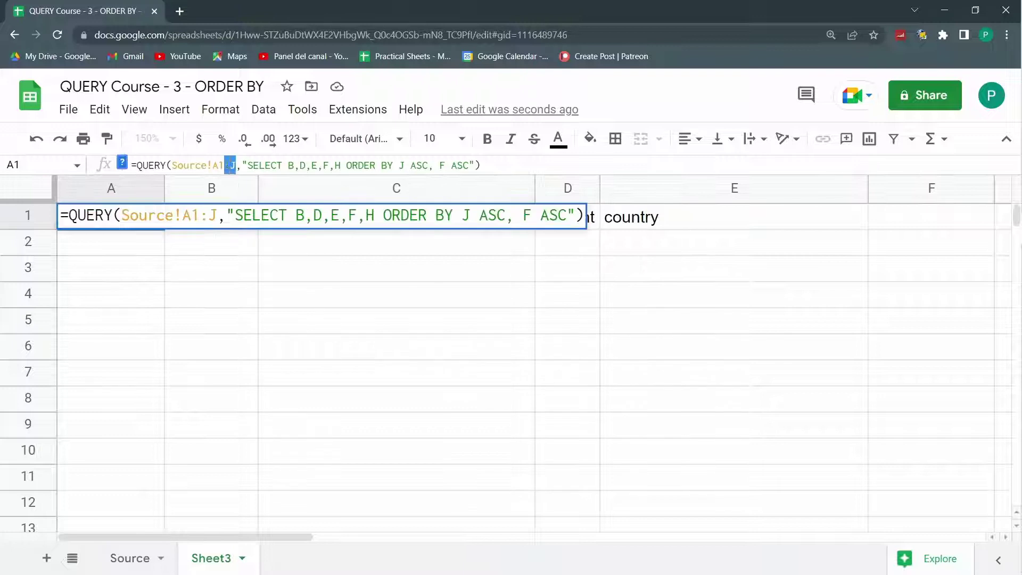
click(226, 311)
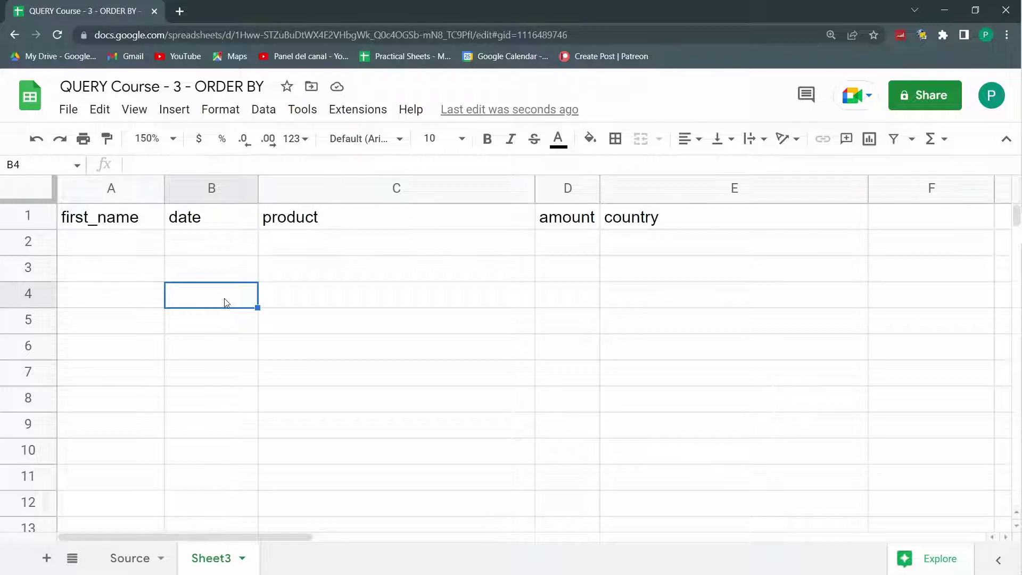
click(108, 247)
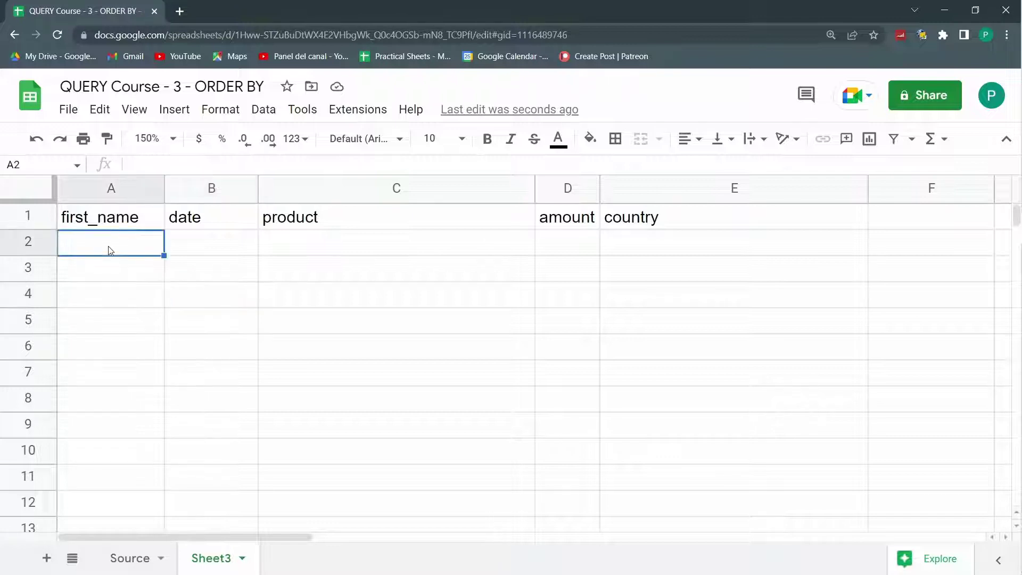
click(105, 223)
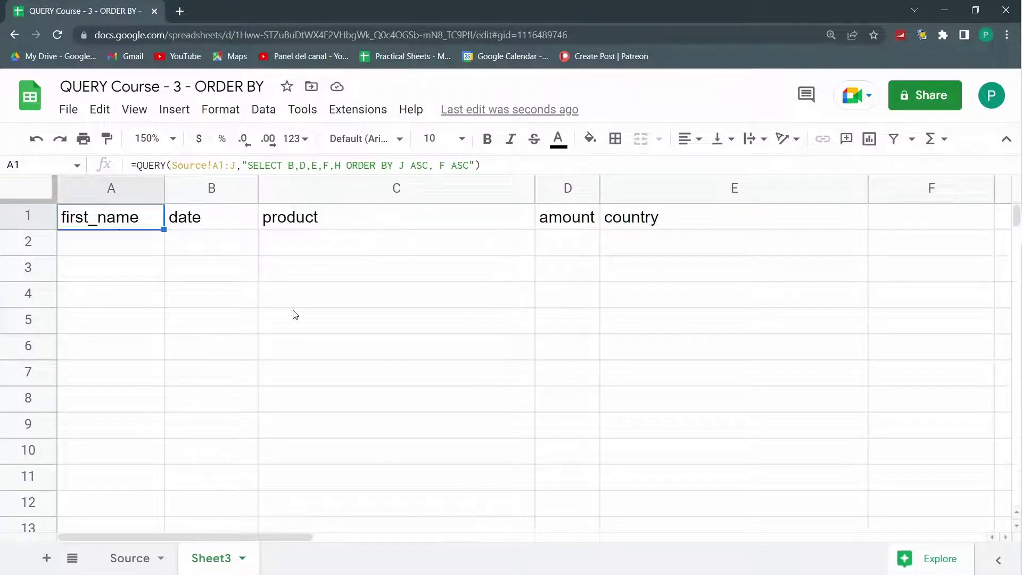
Insert 'WHERE A IS NOT NULL' before ORDER BY in A1's query so blank rows are skipped.
key(F2)
key(ctrl+Left)
key(ctrl+Left)
key(ctrl+Left)
key(ctrl+Left)
key(ctrl+Left)
key(ctrl+Left)
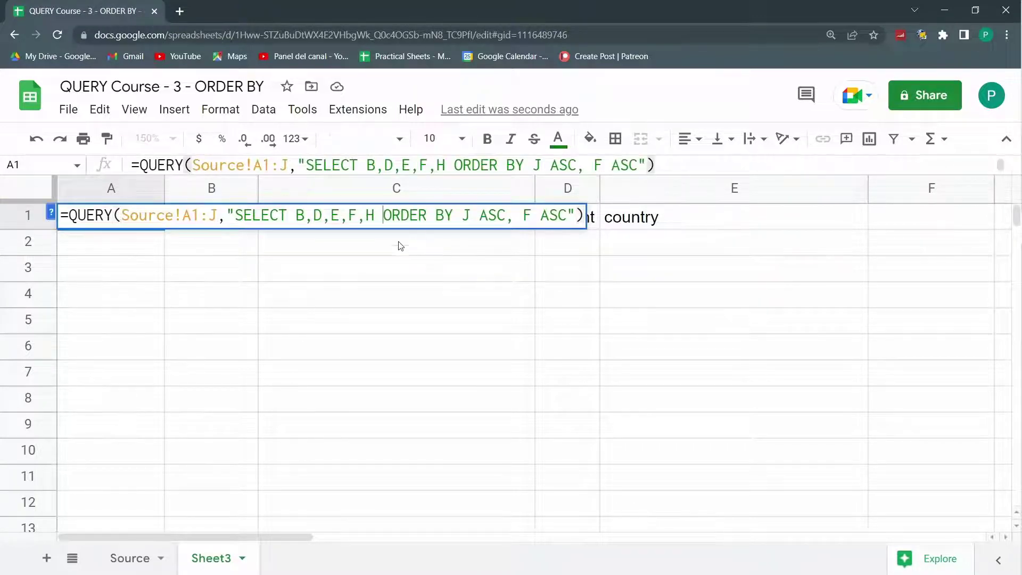
text(WHERE )
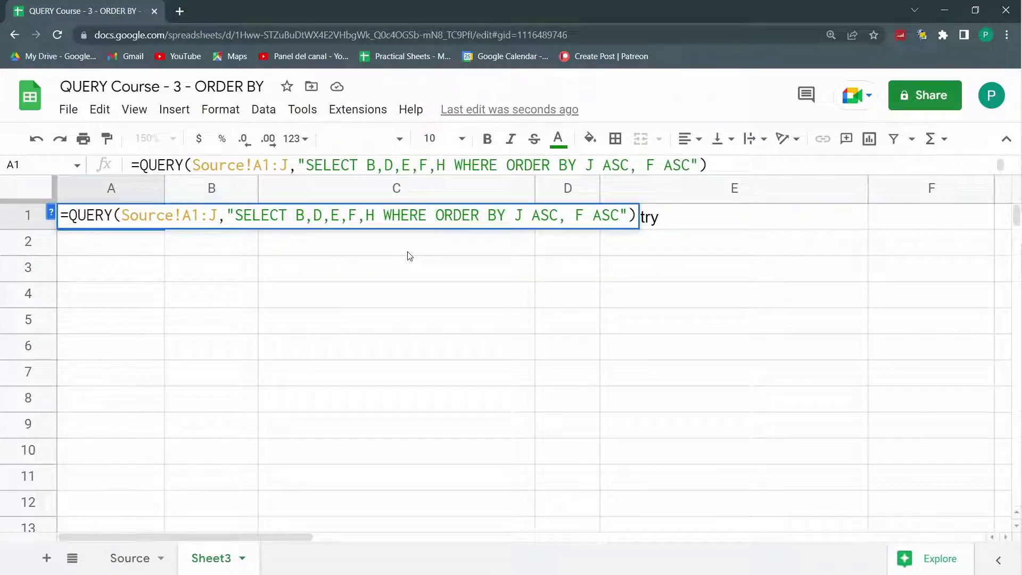
text(A)
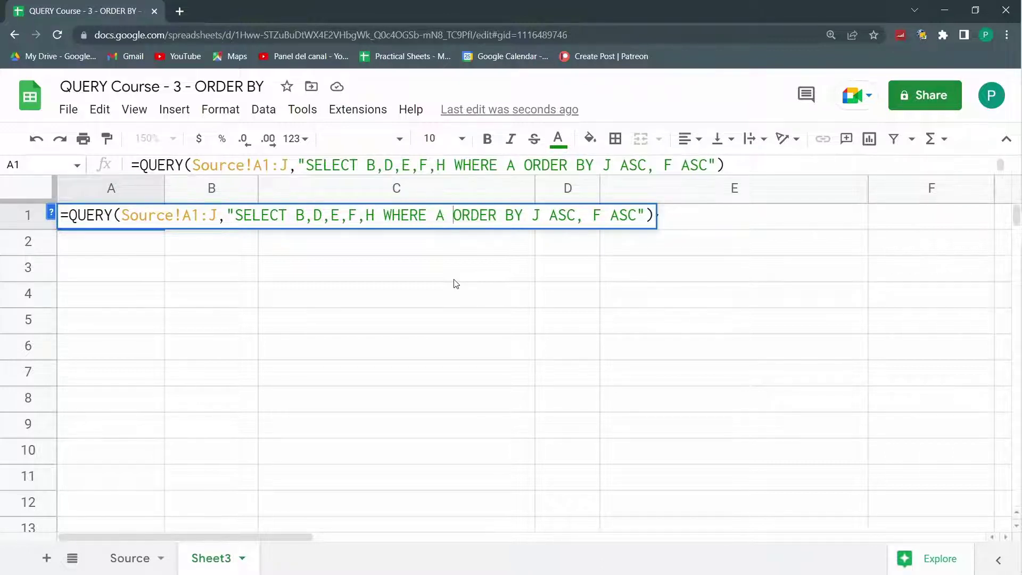
text( IS NOT NULL)
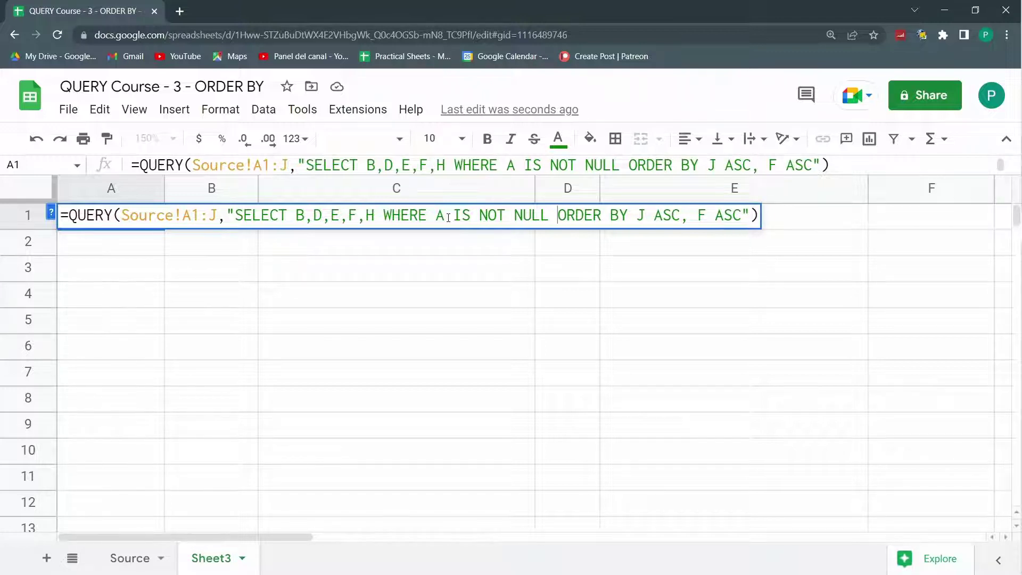
drag(461, 215, 550, 228)
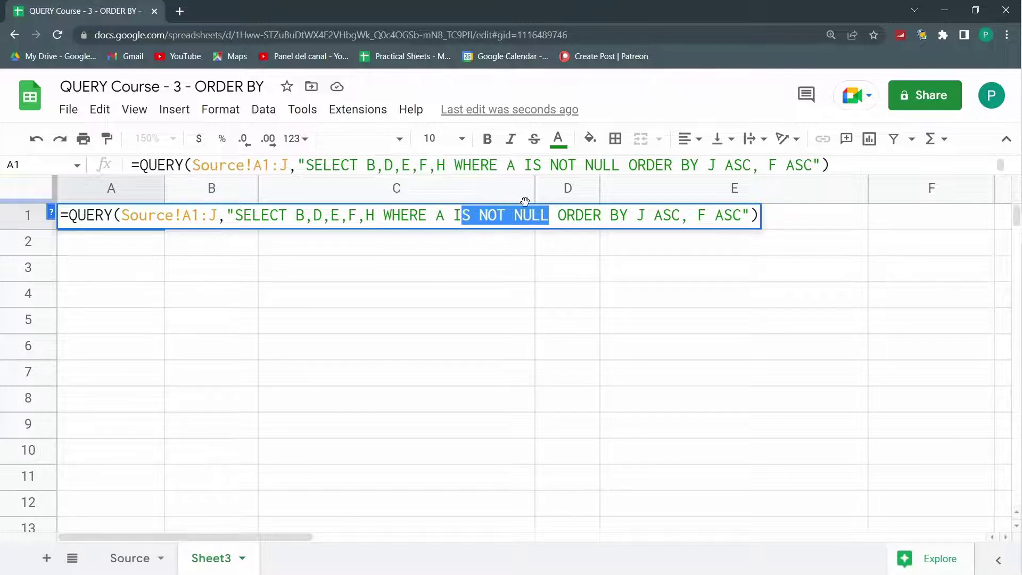
click(523, 215)
key(Return)
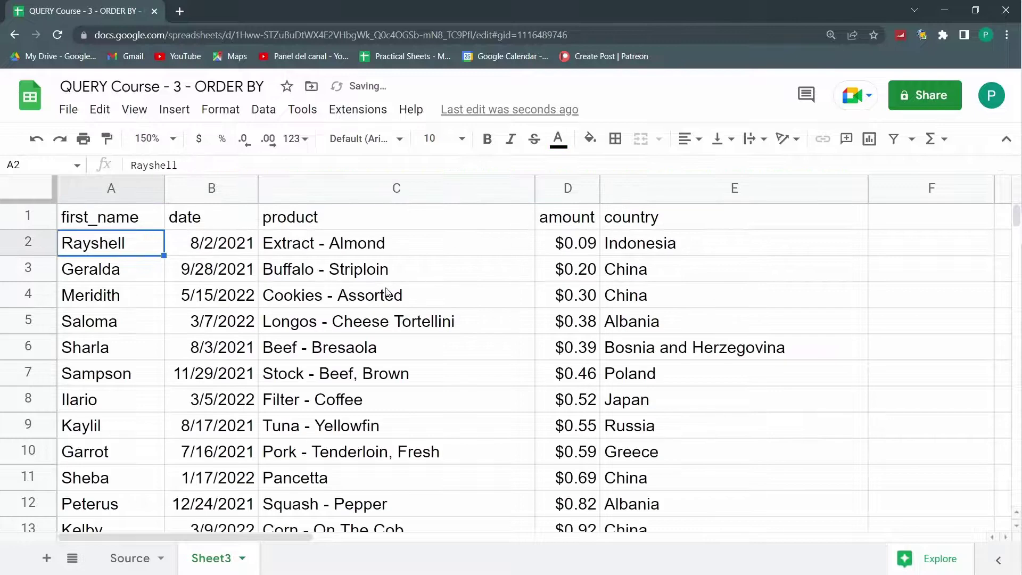
scroll(232, 236, down, 2)
scroll(233, 236, up, 2)
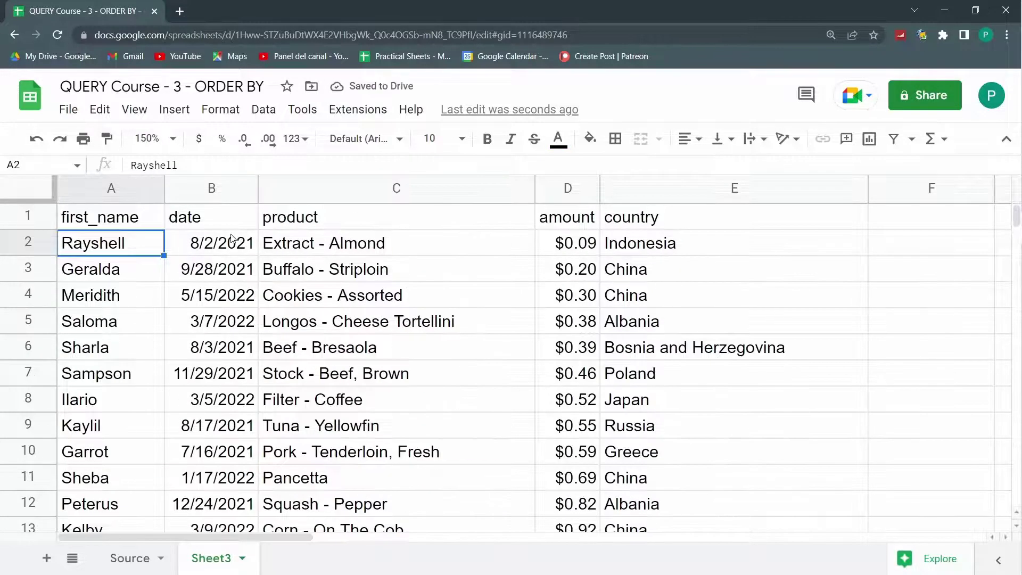
Test 'WHERE A IS NULL' by deleting NOT, then undo to restore IS NOT NULL.
click(123, 215)
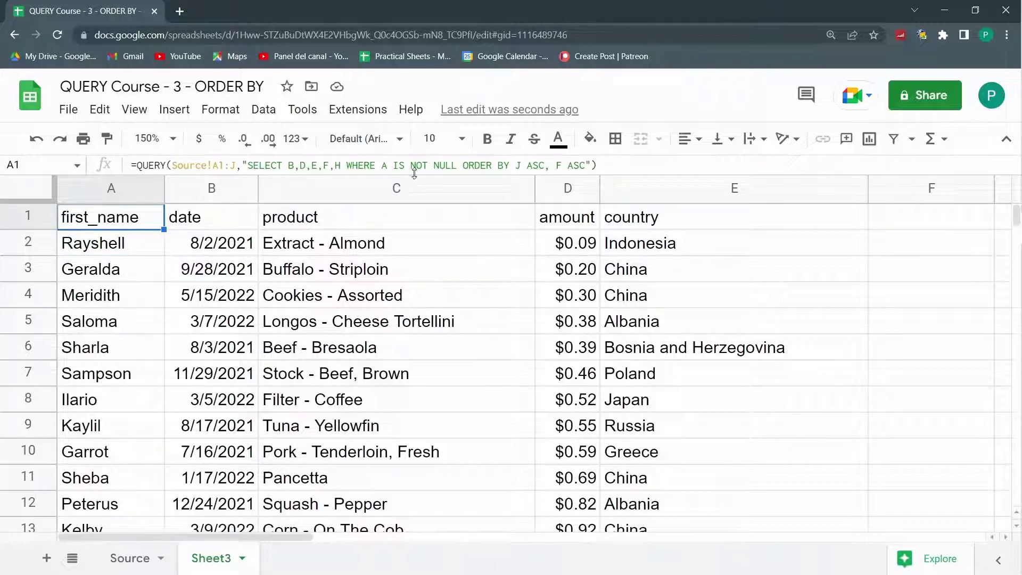
key(Return)
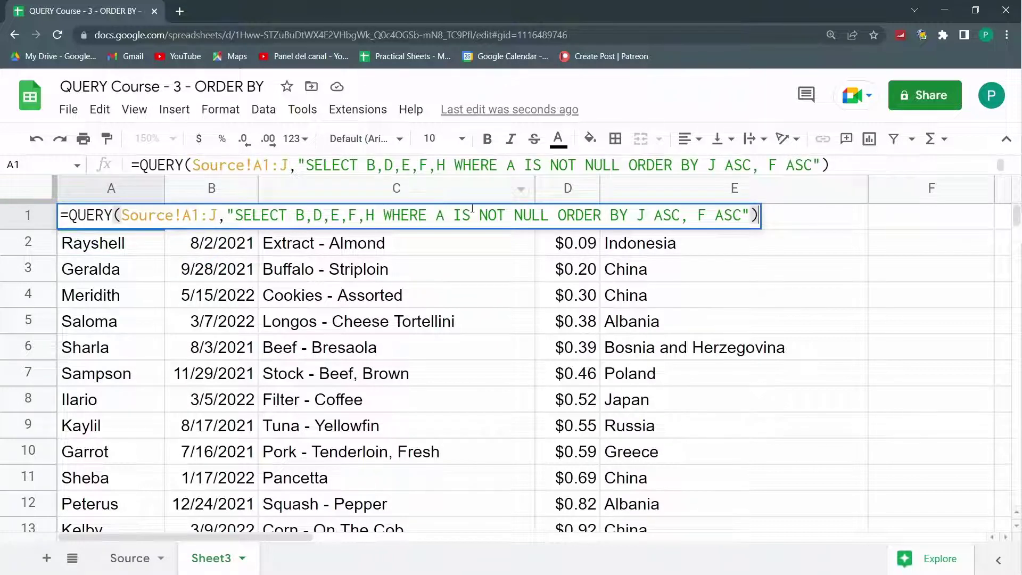
click(504, 215)
key(BackSpace)
key(BackSpace)
key(BackSpace)
key(Return)
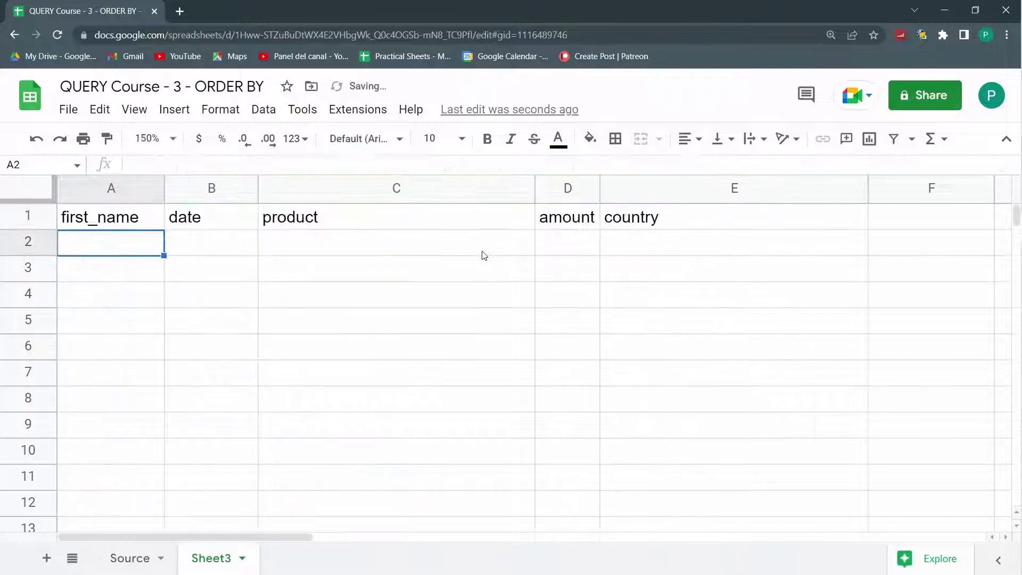
click(133, 221)
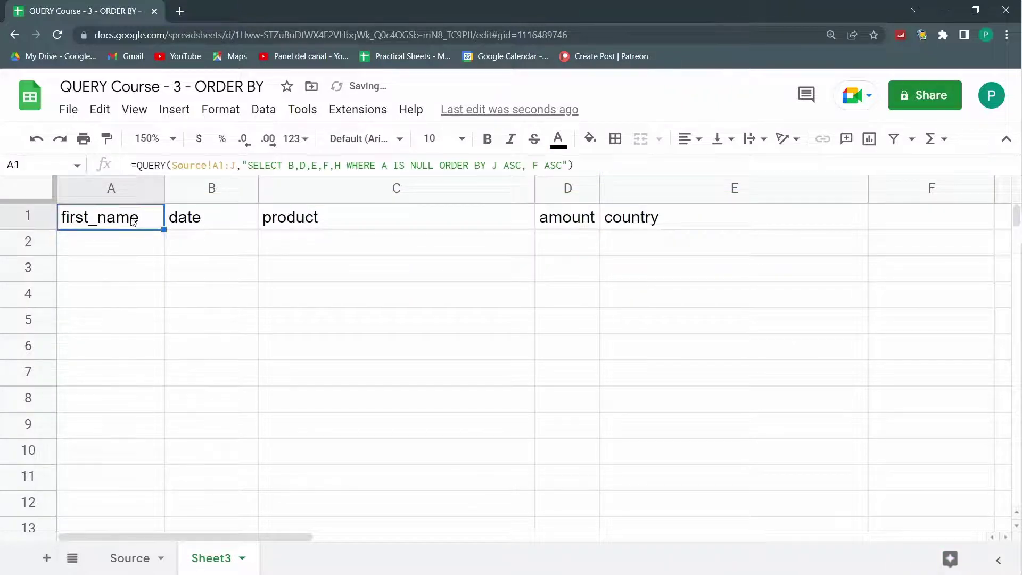
key(ctrl+z)
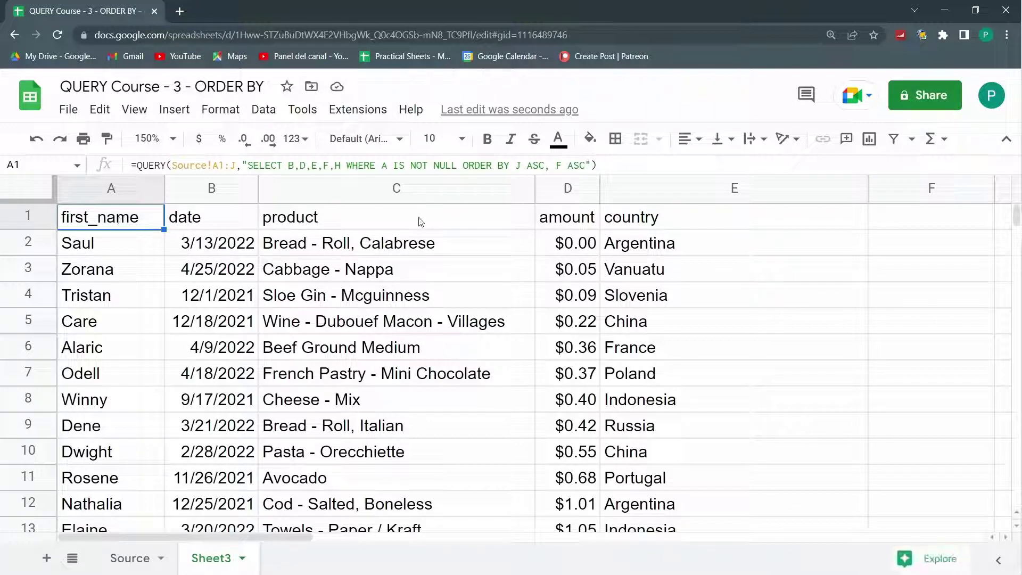
key(Return)
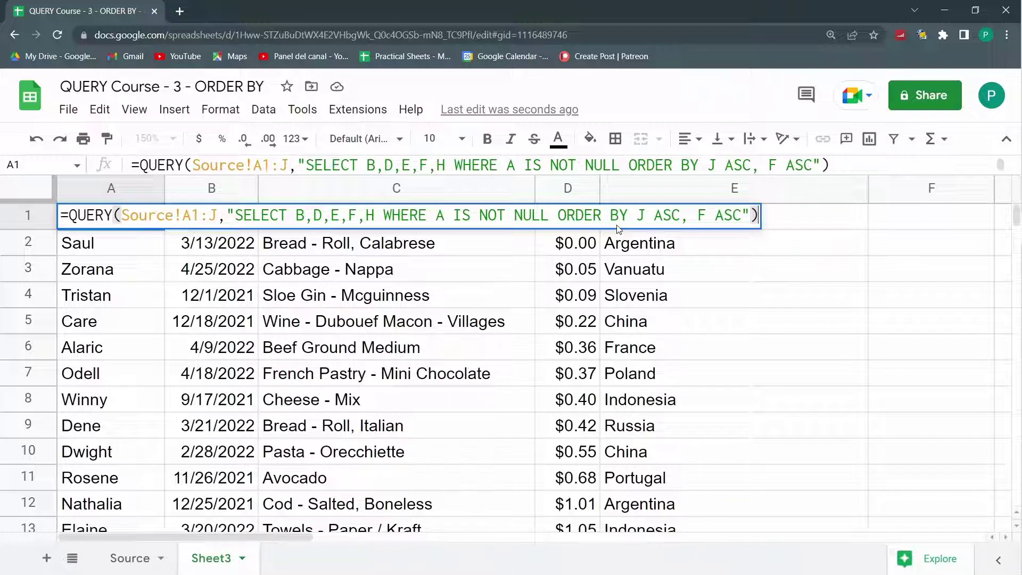
key(Return)
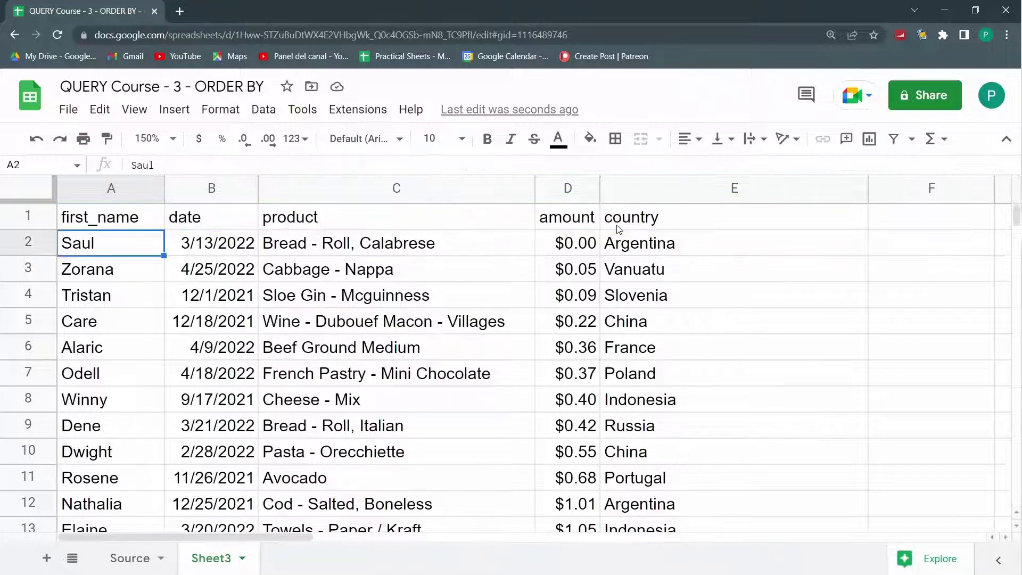